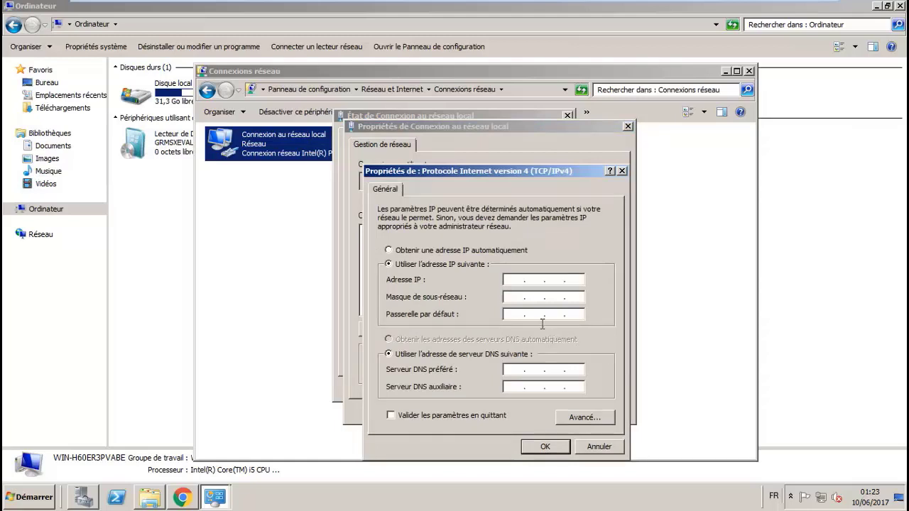
Step: Set the local connection's static IPv4 address to 192.168.1.9 with subnet mask 255.255.255.0
left_click(515, 280)
type("192168")
type("192 . 168 . 1 . 9")
left_click(519, 296)
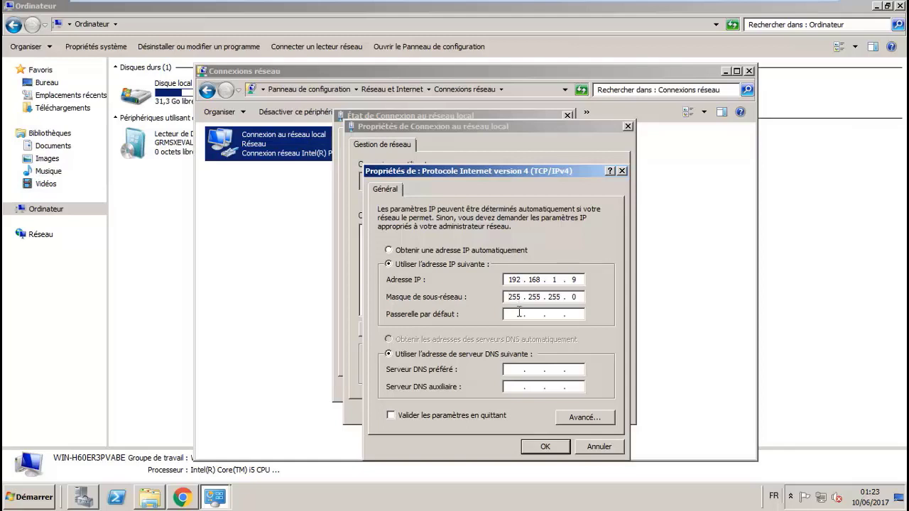
Step: Set the default gateway to 192.168.1.253 and the preferred DNS server to 192.168.1.10, and apply the connection's settings
left_click(519, 312)
type("192 . 168 . 1 . 253")
left_click(515, 369)
type("192.168.1.10")
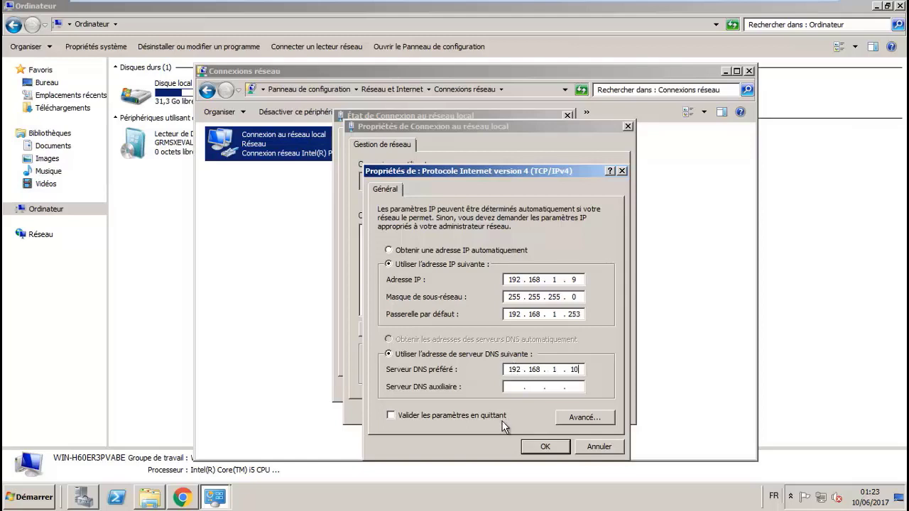
left_click(541, 447)
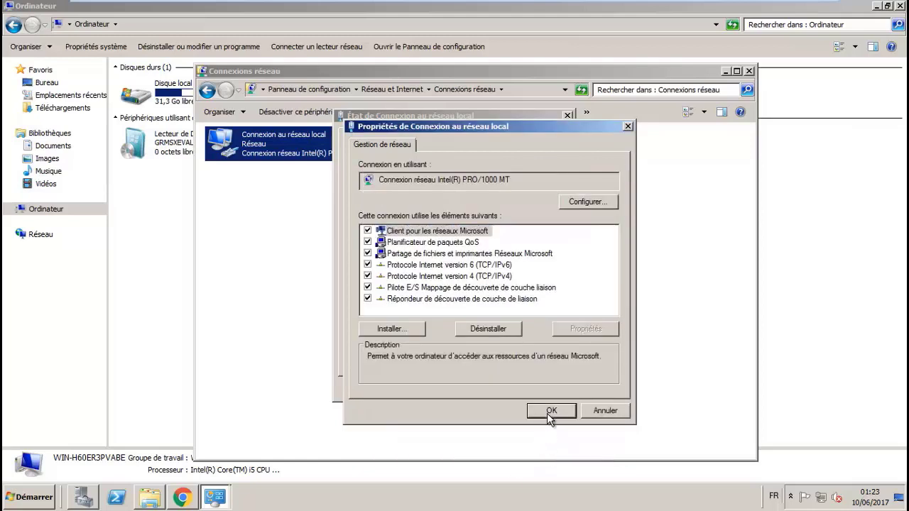
left_click(547, 418)
left_click(539, 390)
Step: Switch the VMVA01 virtual machine's network adapter to the custom network VMnet1 (Host-only), and close the guest's network connections window
mouse_move(537, 3)
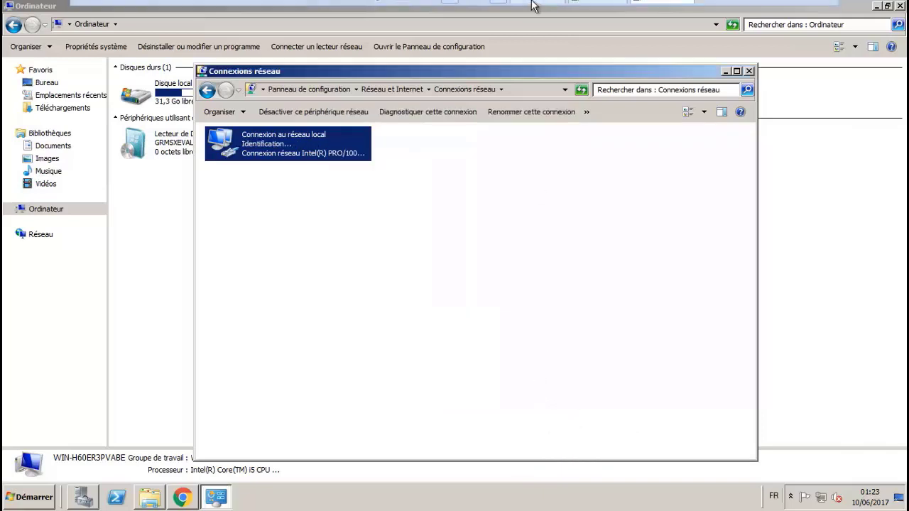
right_click(646, 8)
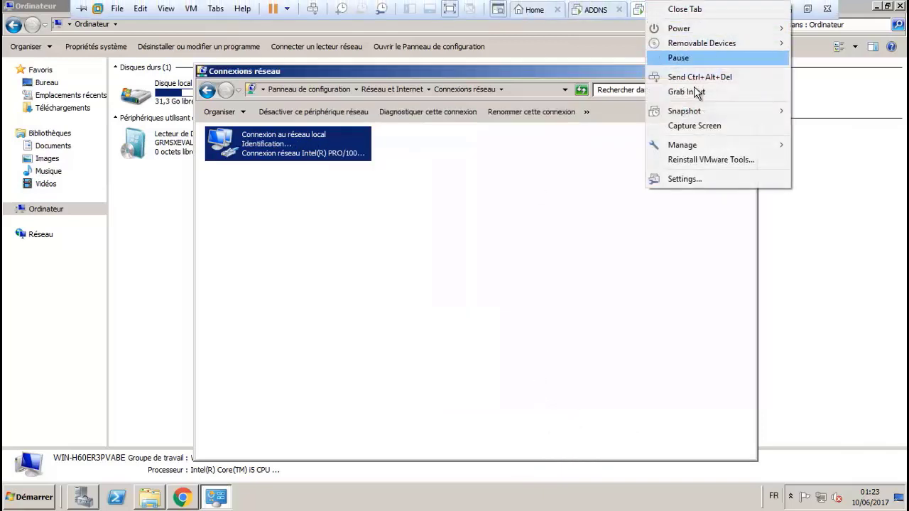
left_click(713, 177)
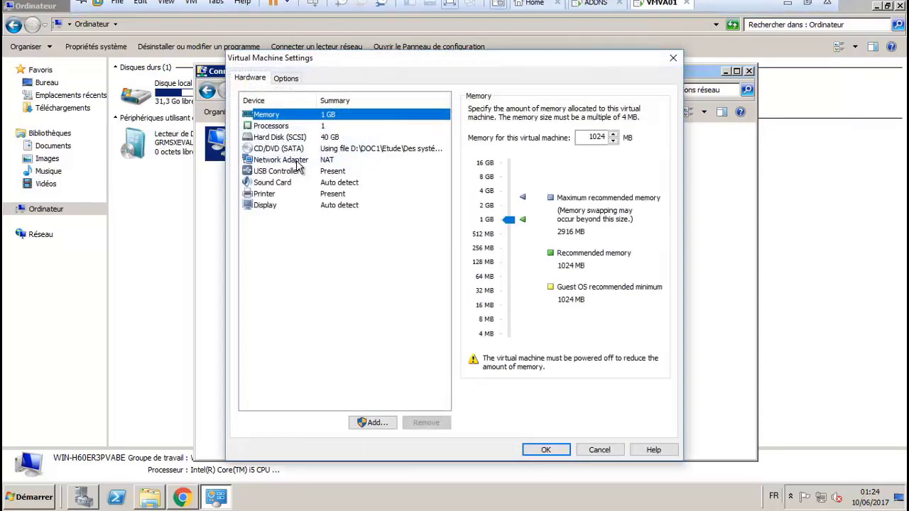
left_click(301, 149)
left_click(297, 158)
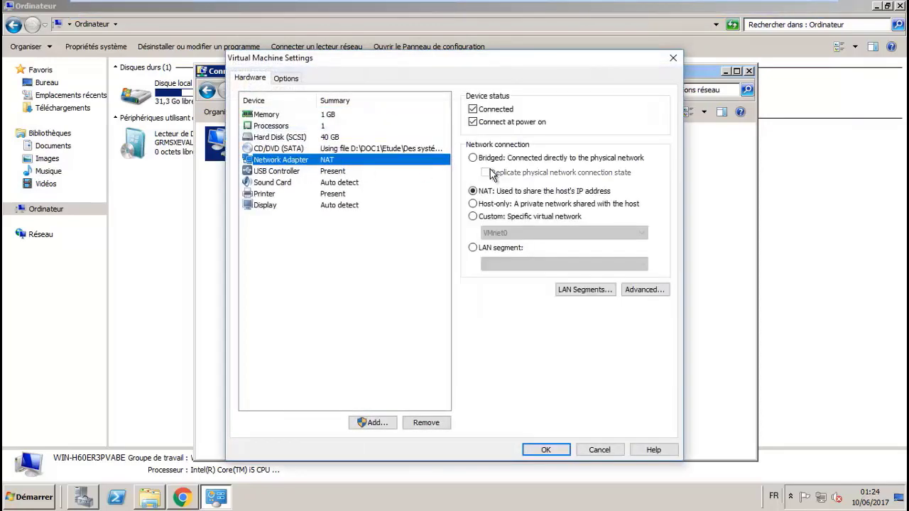
left_click(497, 218)
left_click(501, 234)
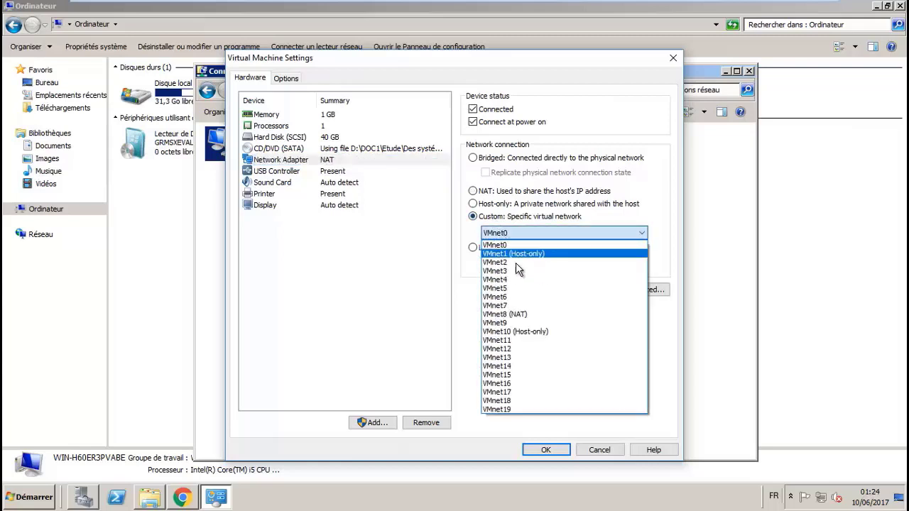
left_click(517, 261)
left_click(517, 236)
left_click(521, 254)
left_click(547, 451)
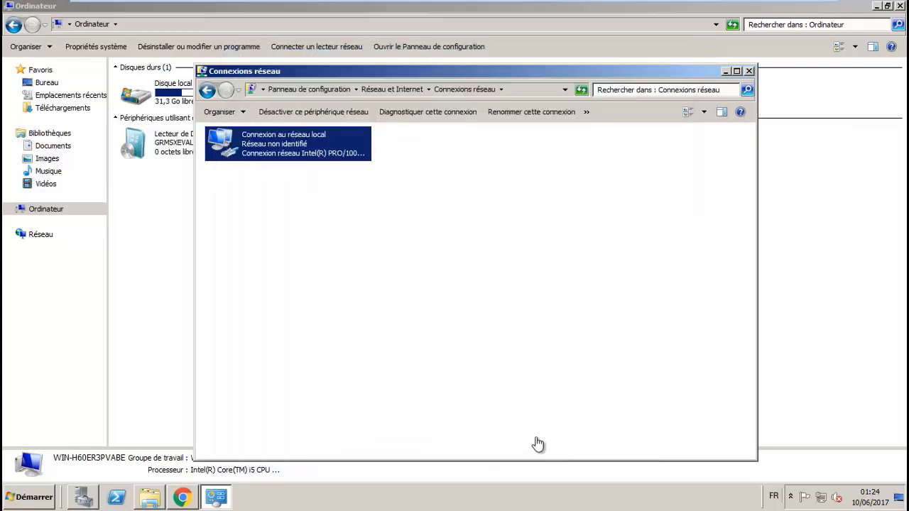
left_click(750, 71)
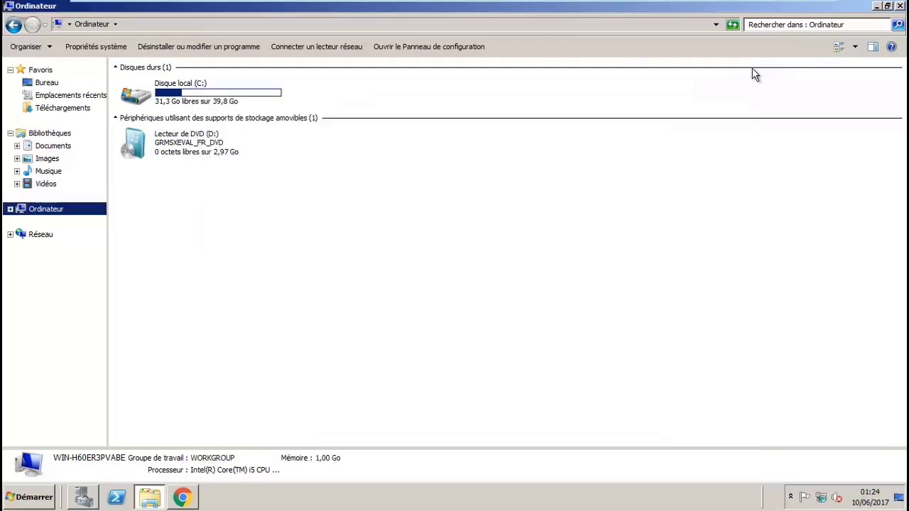
Step: Open the computer name settings from the system properties and enter VMVA01 as the new computer name
right_click(557, 198)
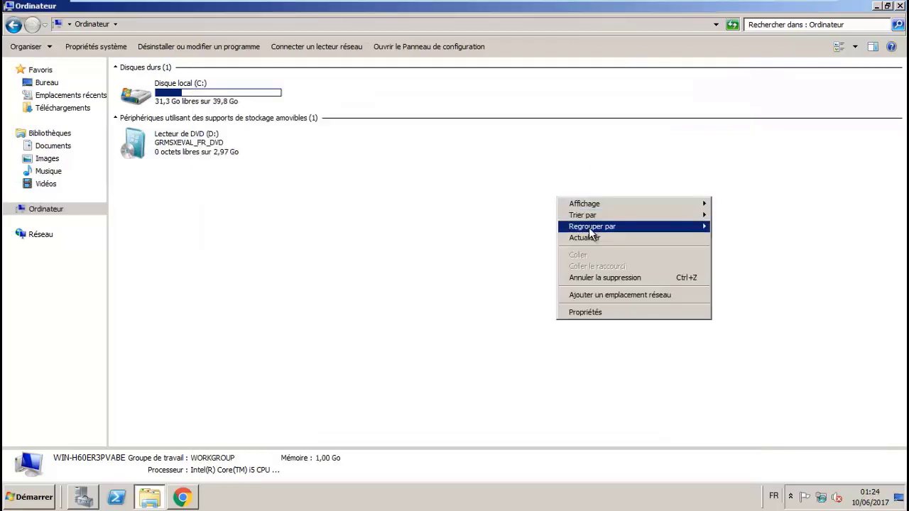
left_click(621, 313)
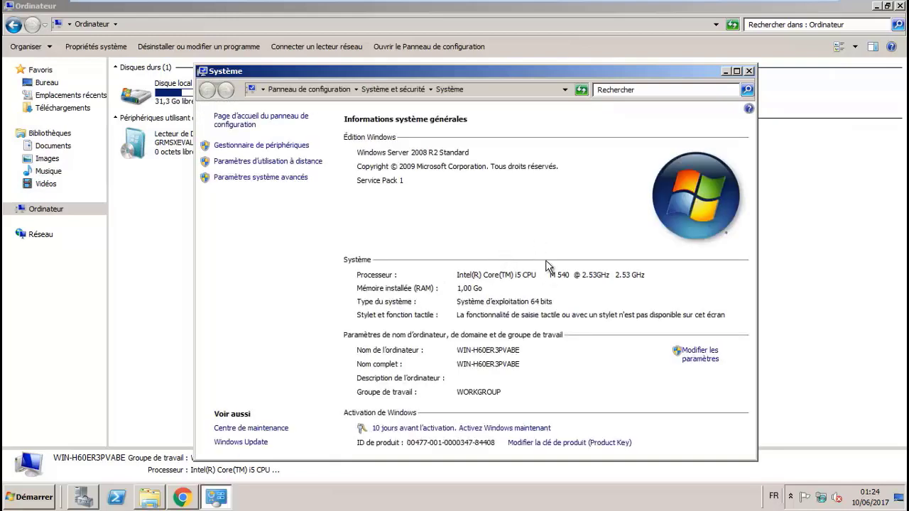
left_click(692, 353)
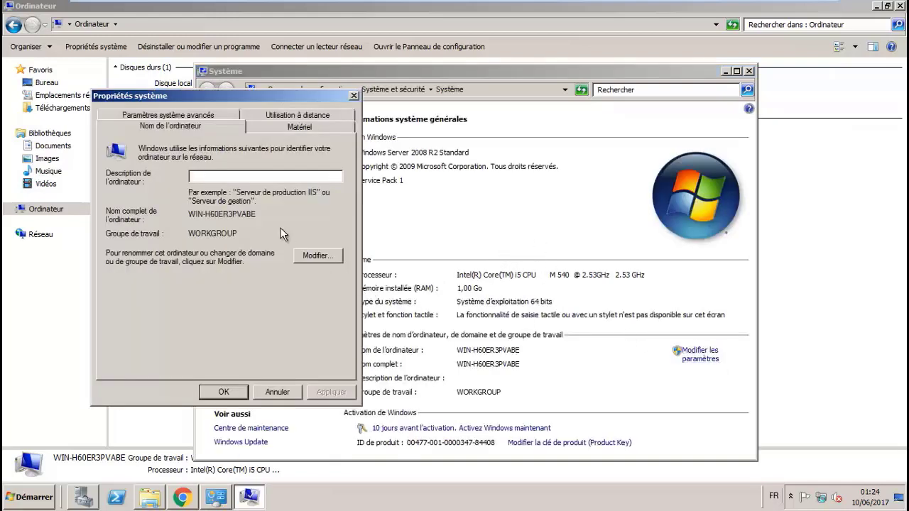
left_click(317, 256)
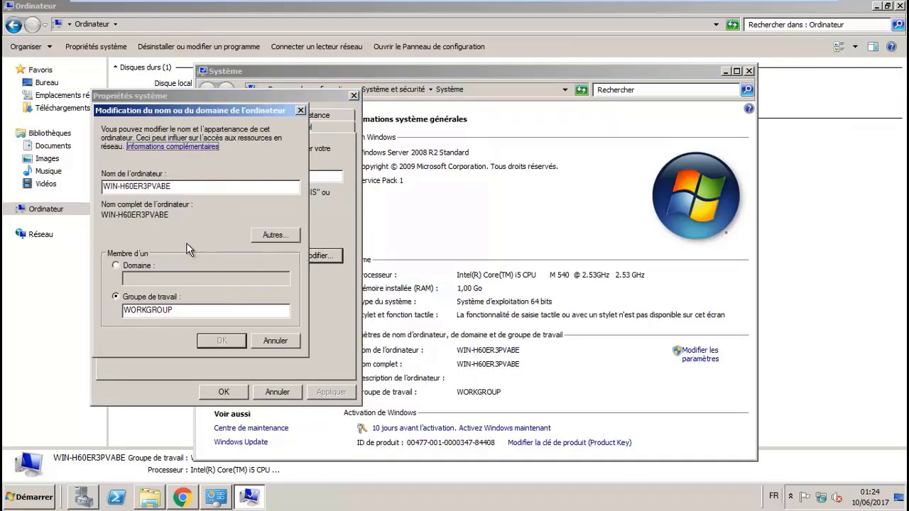
left_click_drag(188, 186, 62, 202)
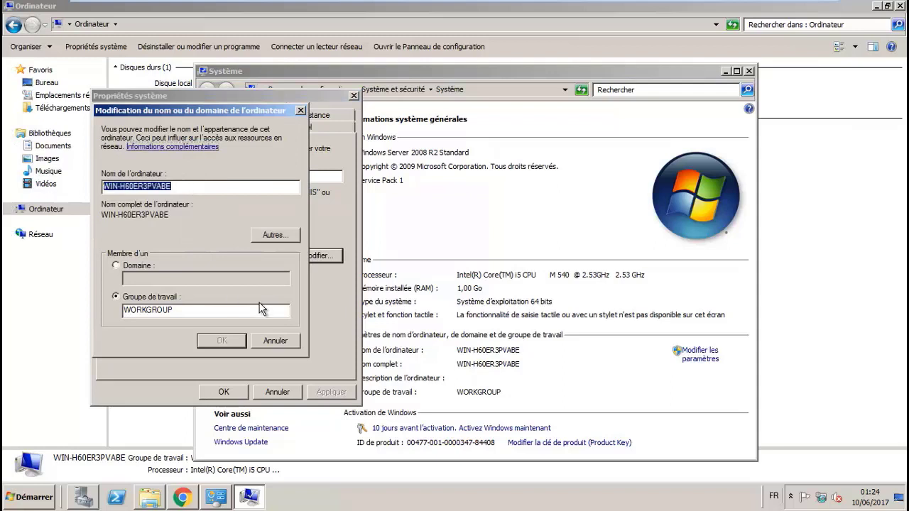
type("VM")
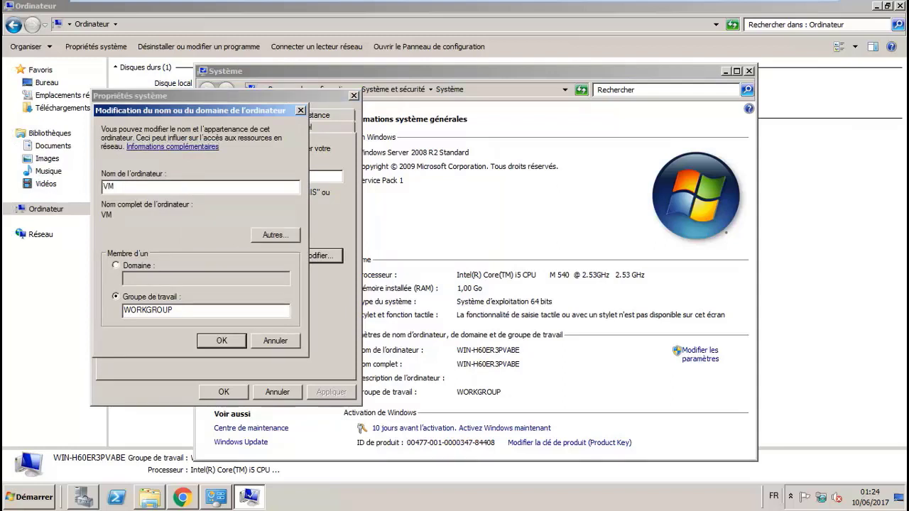
type("VA01")
Step: Make the computer a member of the domain labarssi.local and submit the name and domain change
left_click(151, 266)
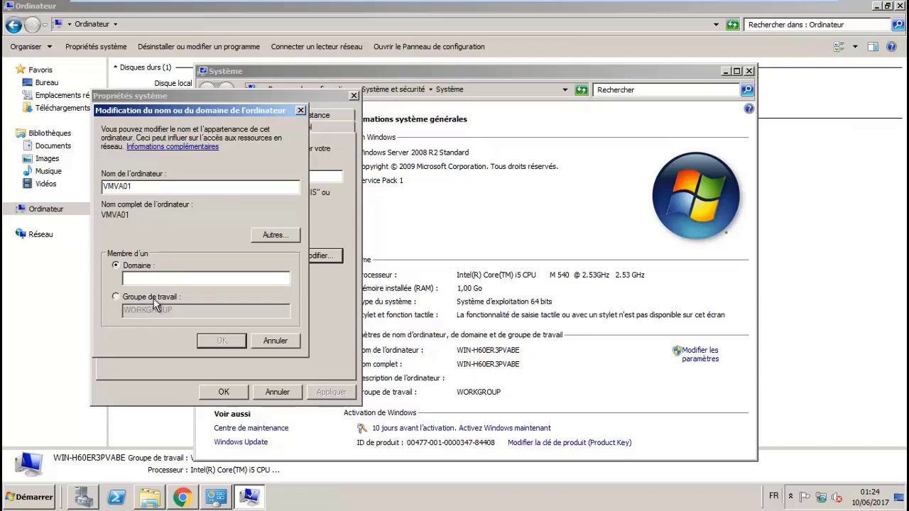
left_click(159, 281)
type("lo")
key("BackSpace")
type("oca")
key("BackSpace")
key("BackSpace")
key("BackSpace")
key("BackSpace")
type("labarssi.loca")
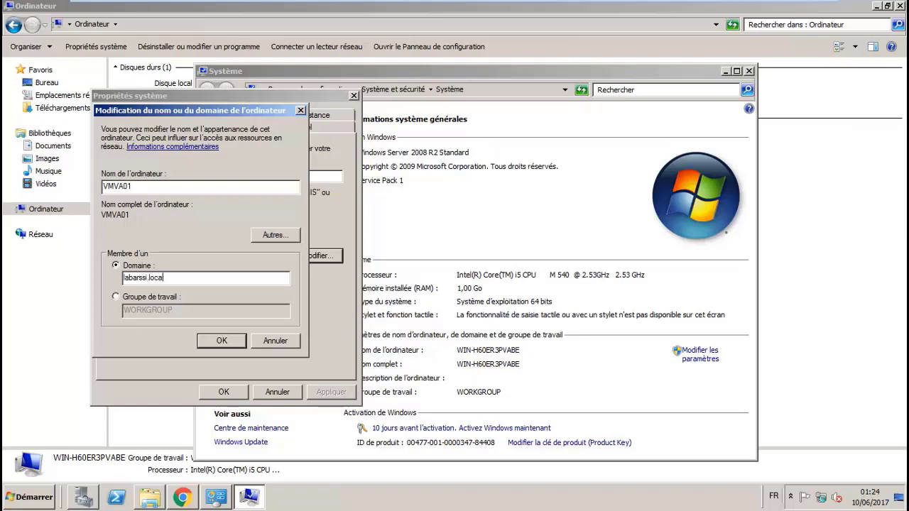
type("l")
left_click(224, 342)
Step: Authorize the domain join with the Administrateur account and its password
type("A")
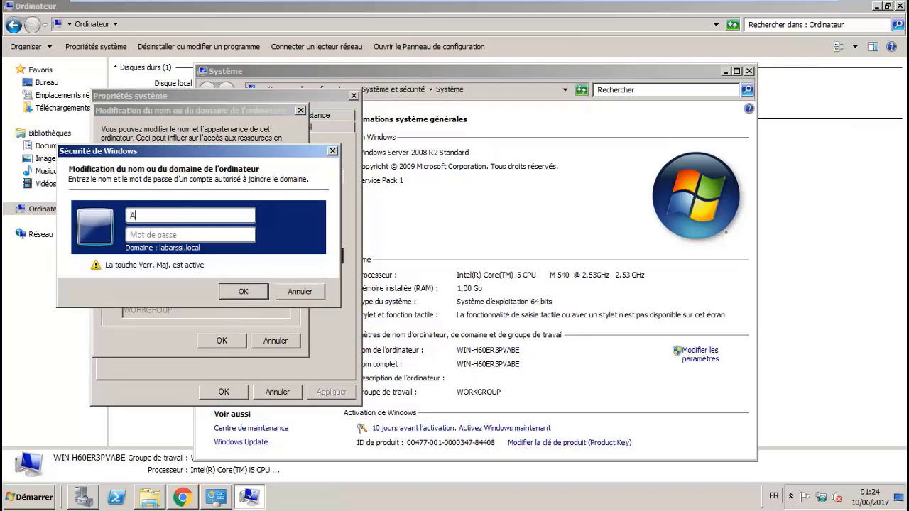
key("Caps_Lock")
type("dmin")
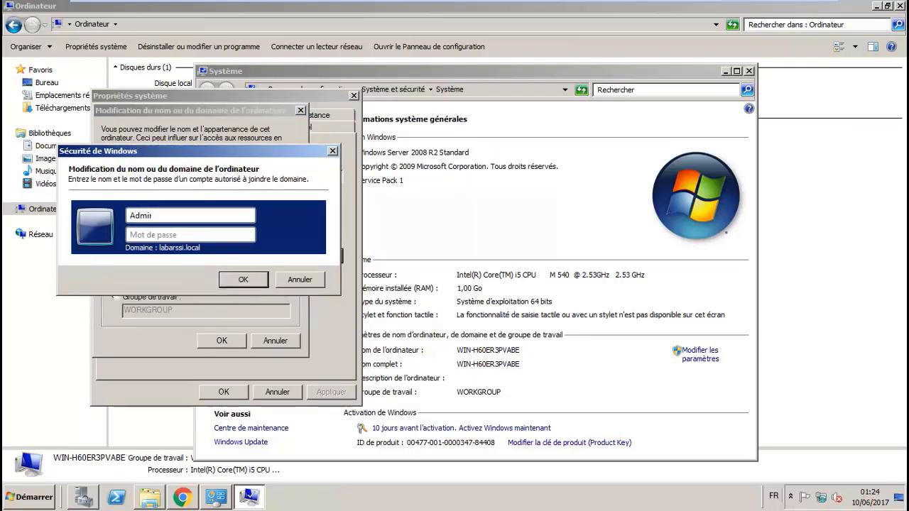
type("istrateur")
left_click(196, 236)
key("Caps_Lock")
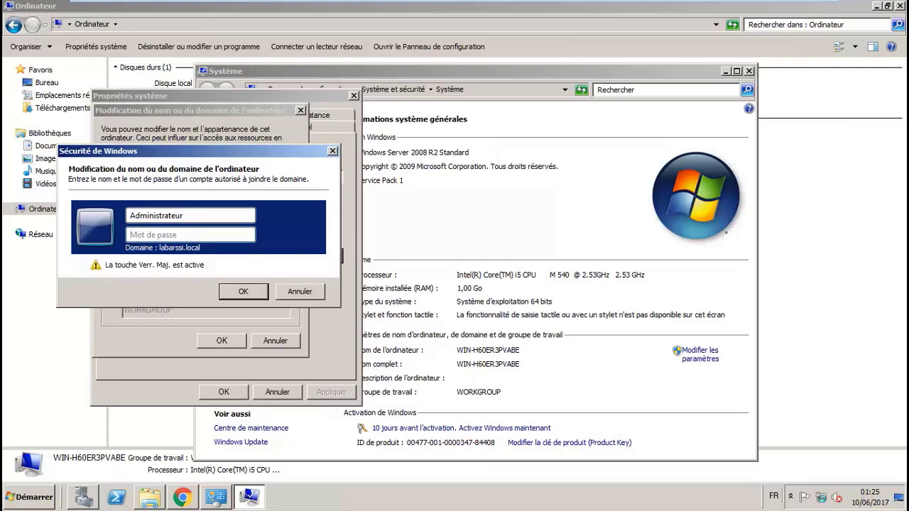
type("••")
key("Caps_Lock")
type("••")
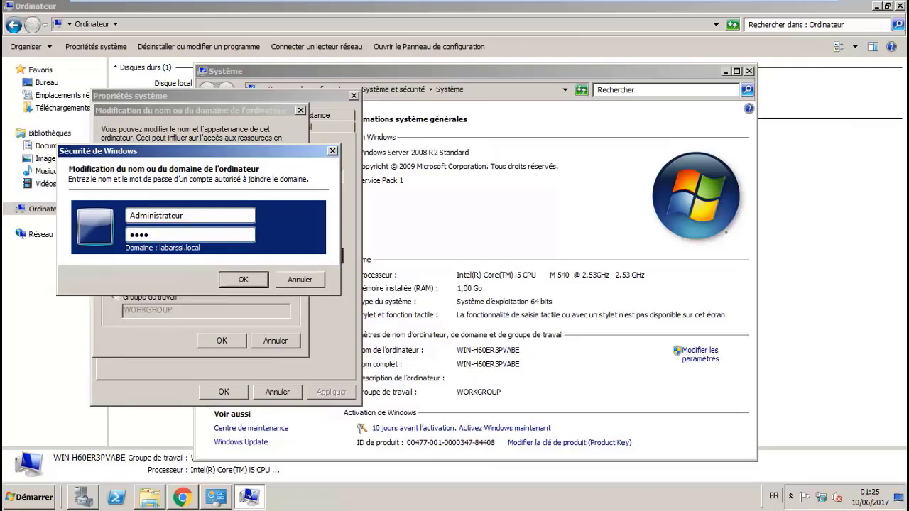
type("•••••")
left_click(237, 281)
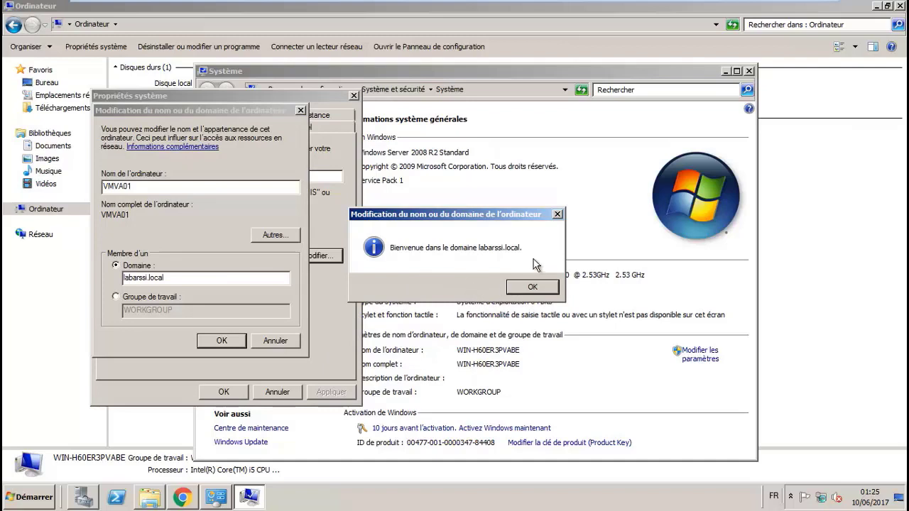
Step: Acknowledge the domain join messages, close the system properties and restart the server immediately
left_click(530, 289)
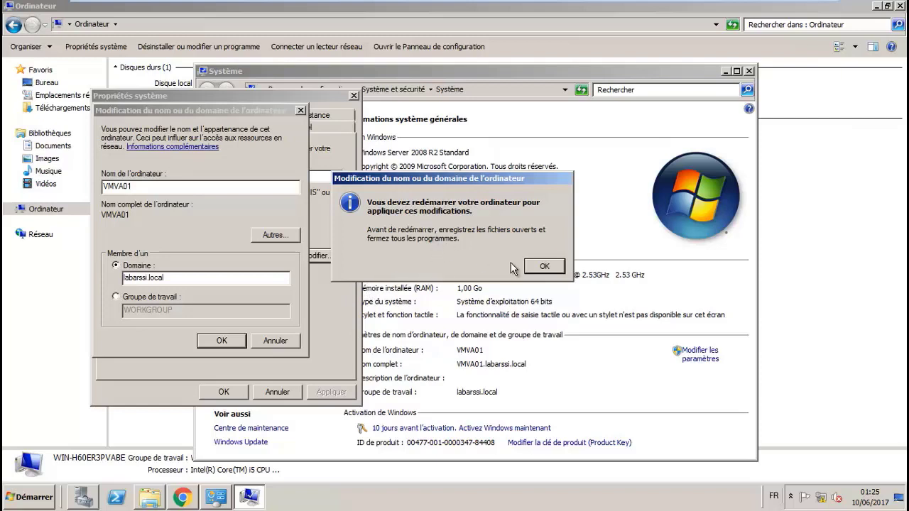
left_click(544, 265)
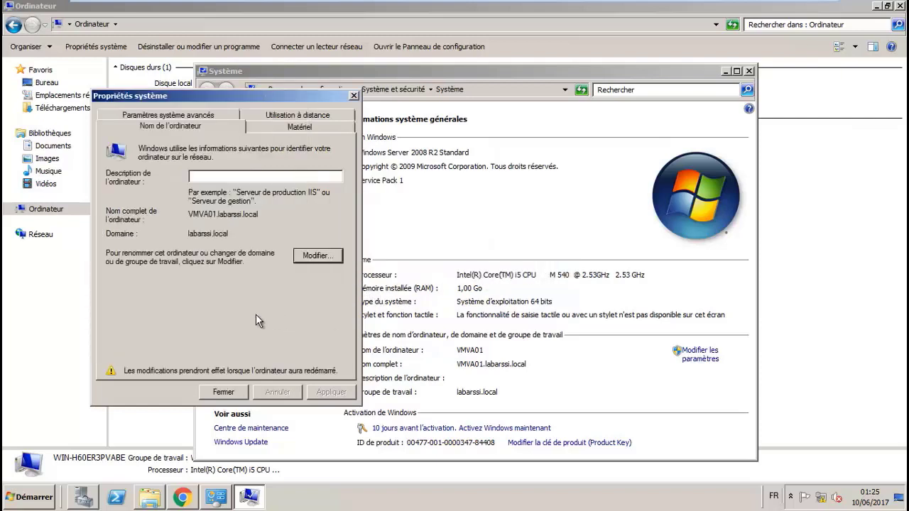
left_click(223, 392)
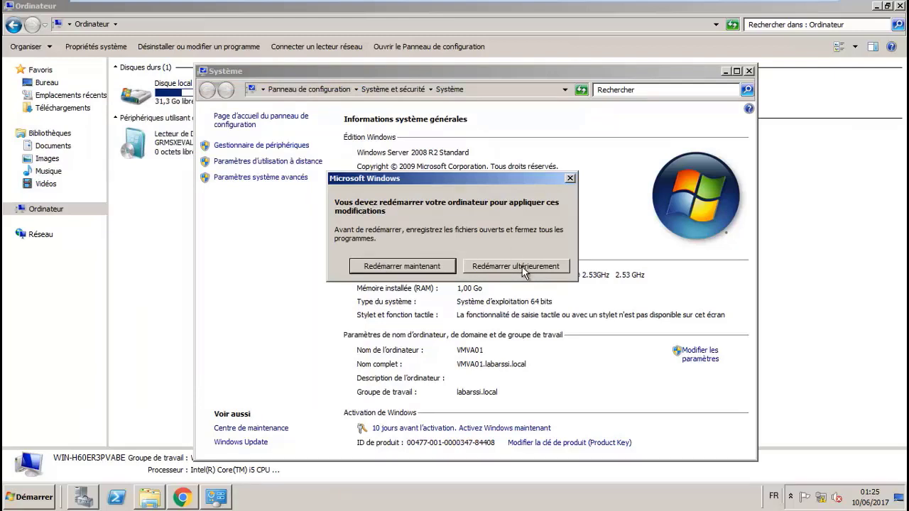
left_click(403, 267)
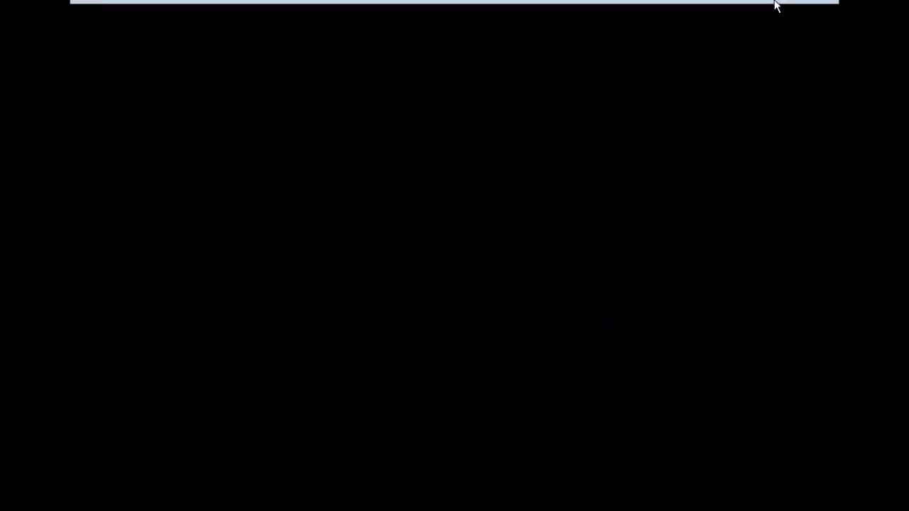
Step: Minimize the virtual machine window to the host desktop, dismiss the antivirus notification and switch back to VMVA01
mouse_move(775, 4)
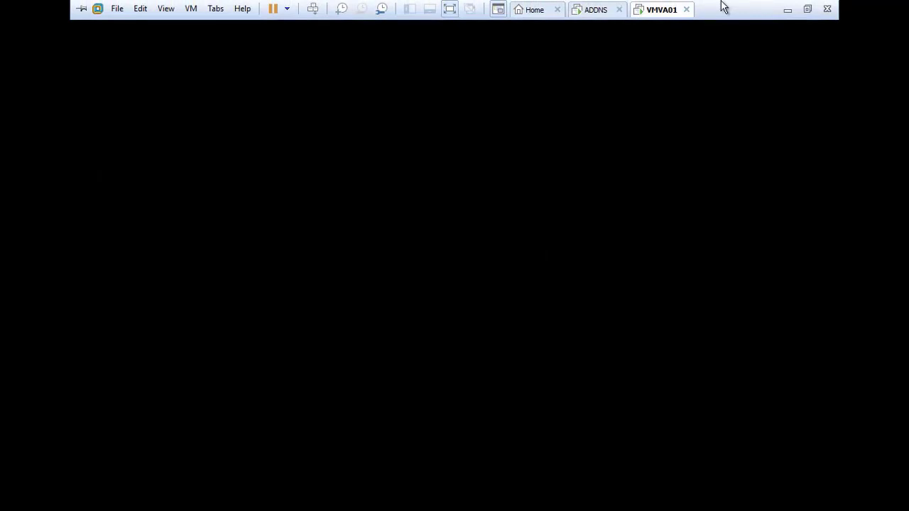
left_click(789, 9)
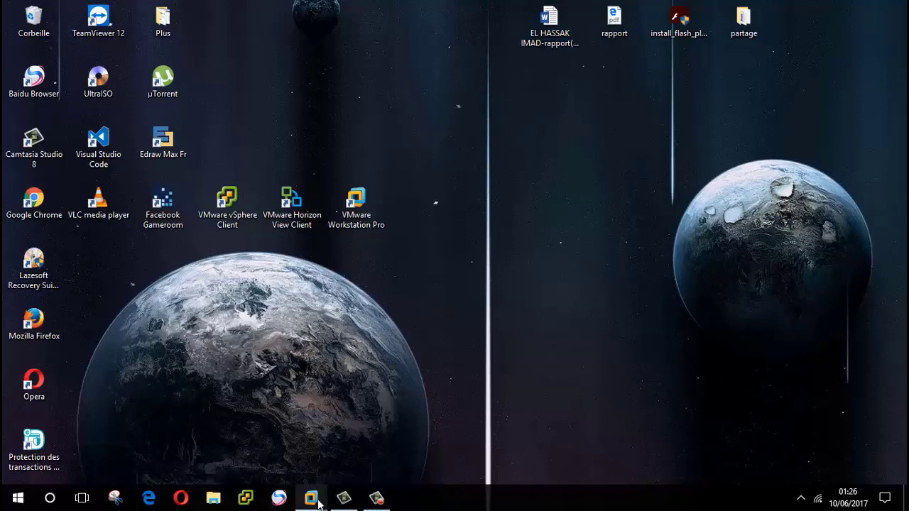
mouse_move(318, 503)
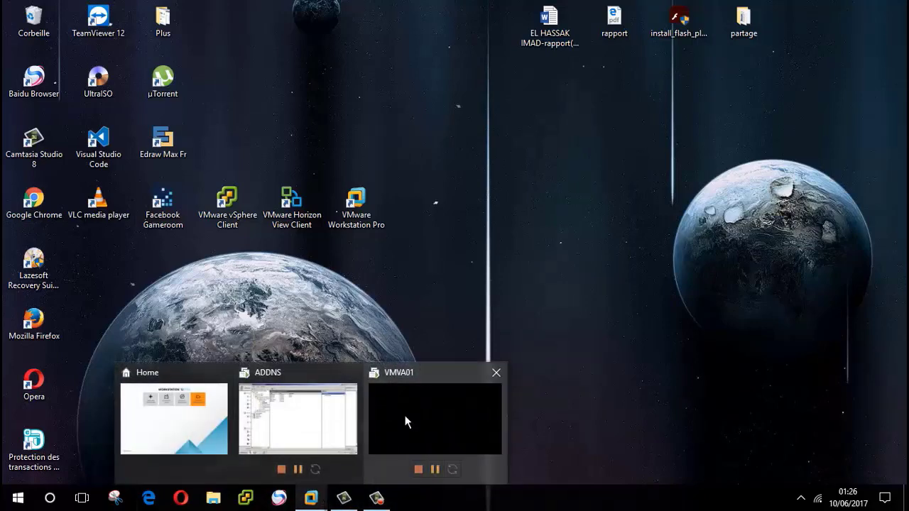
mouse_move(405, 416)
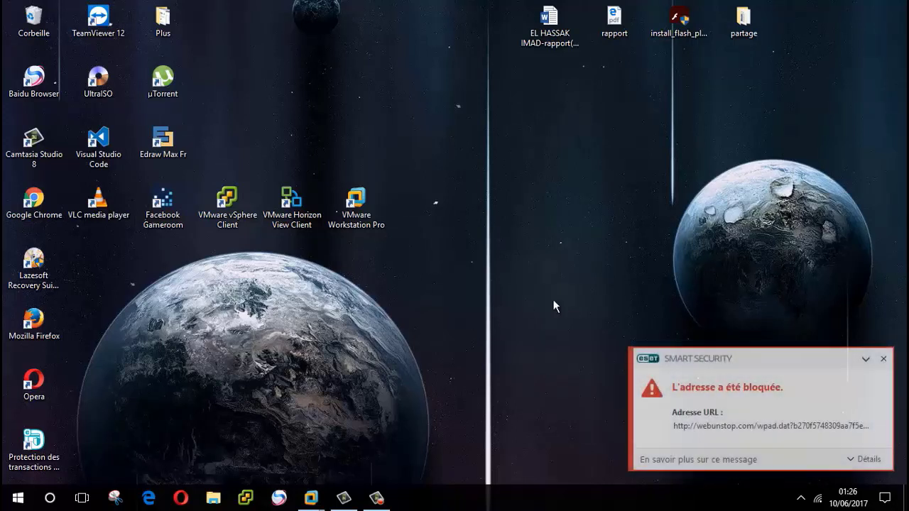
left_click(884, 359)
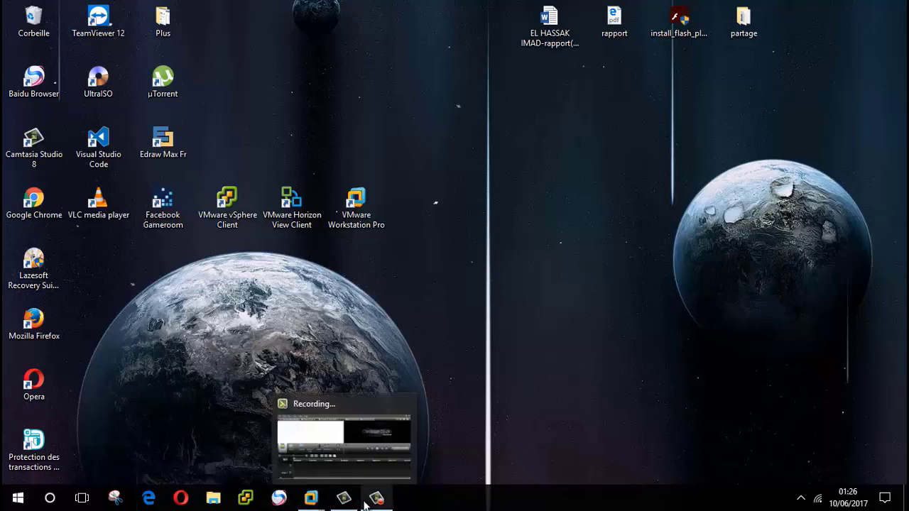
mouse_move(378, 504)
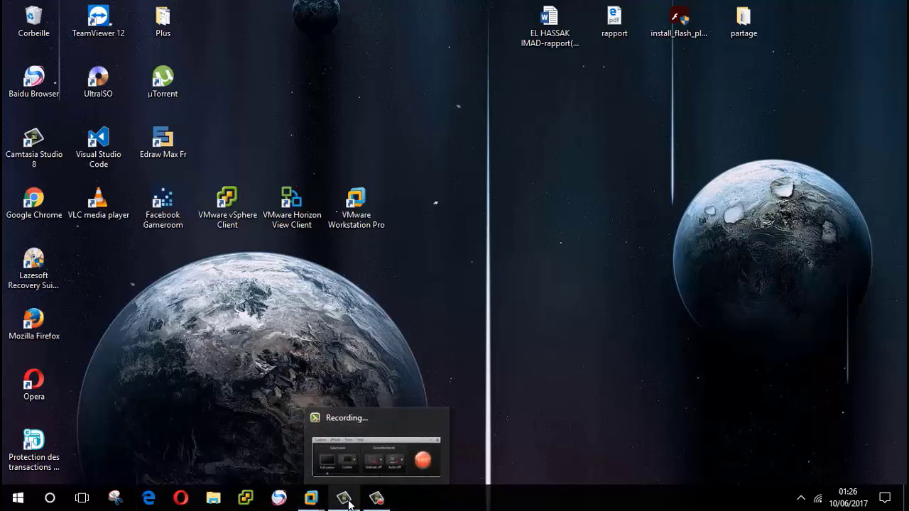
mouse_move(346, 506)
mouse_move(311, 500)
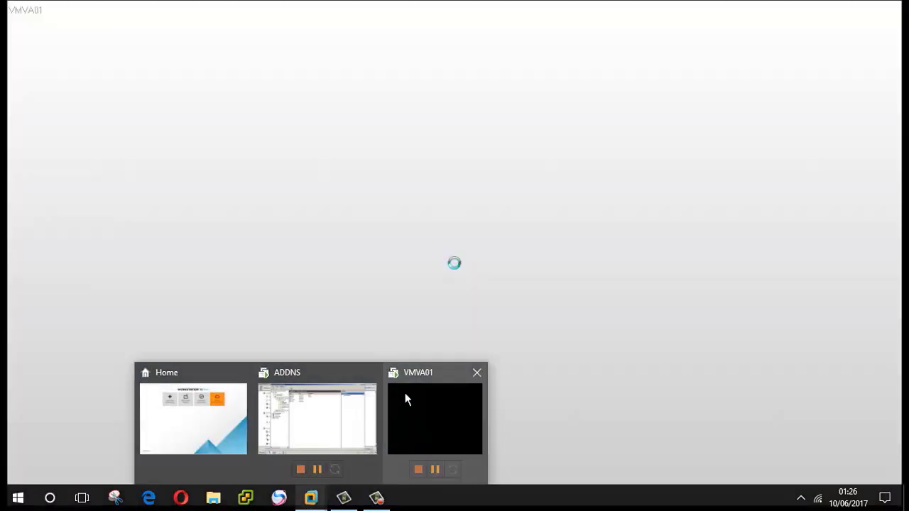
left_click(405, 392)
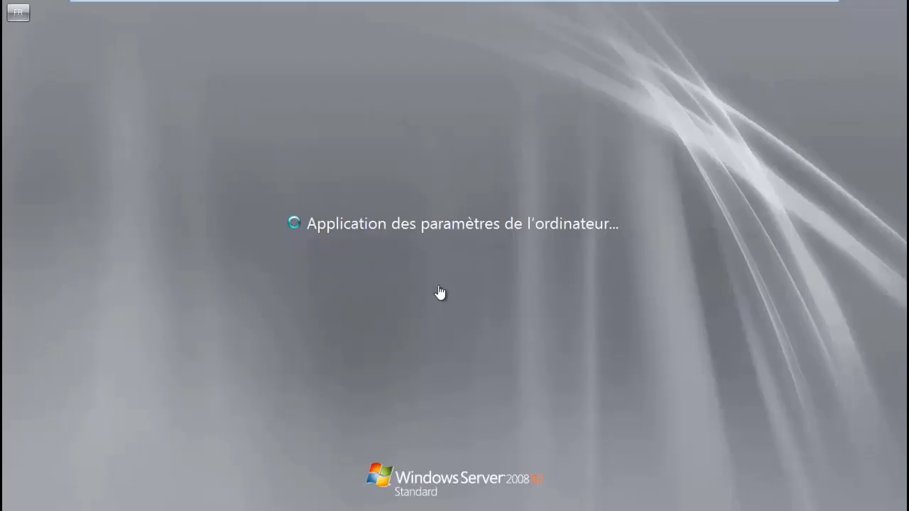
mouse_move(558, 6)
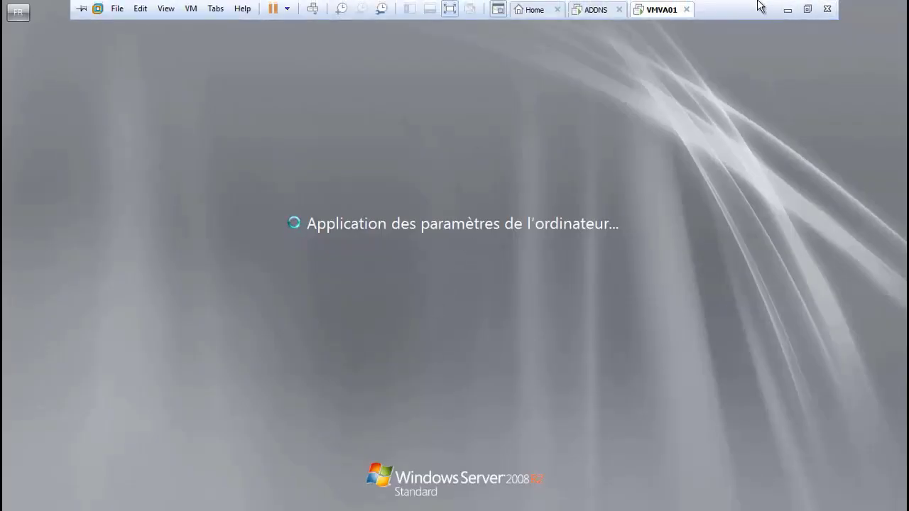
left_click(785, 6)
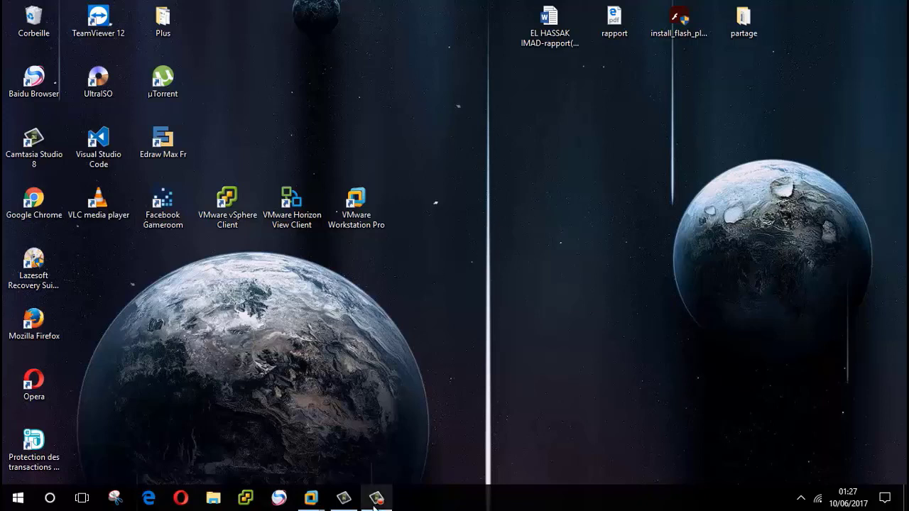
mouse_move(314, 504)
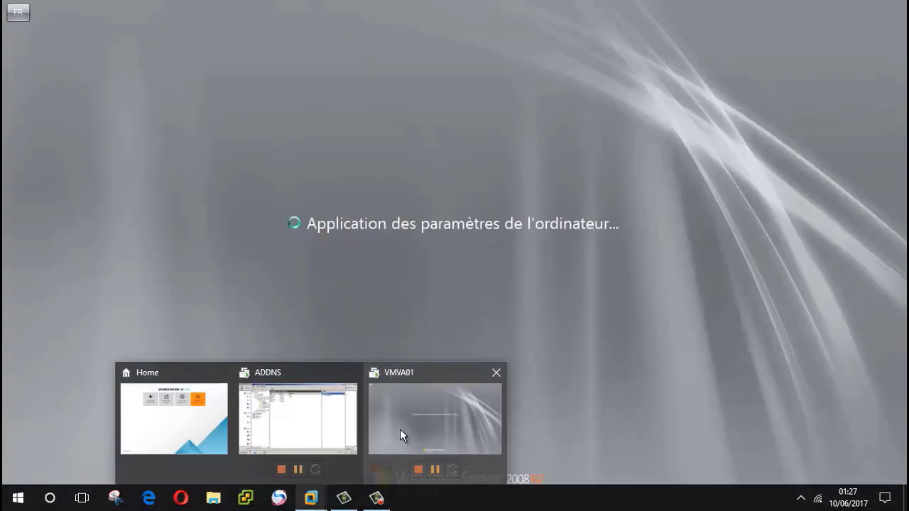
left_click(400, 428)
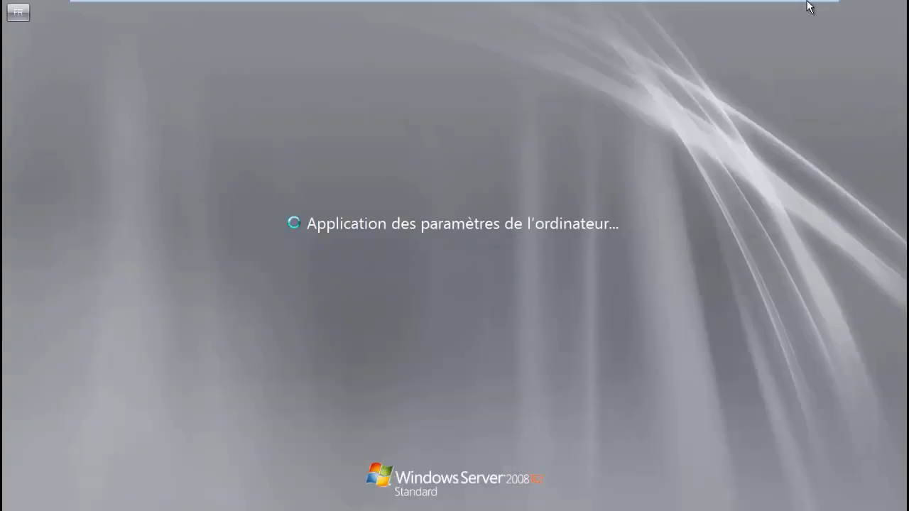
mouse_move(775, 5)
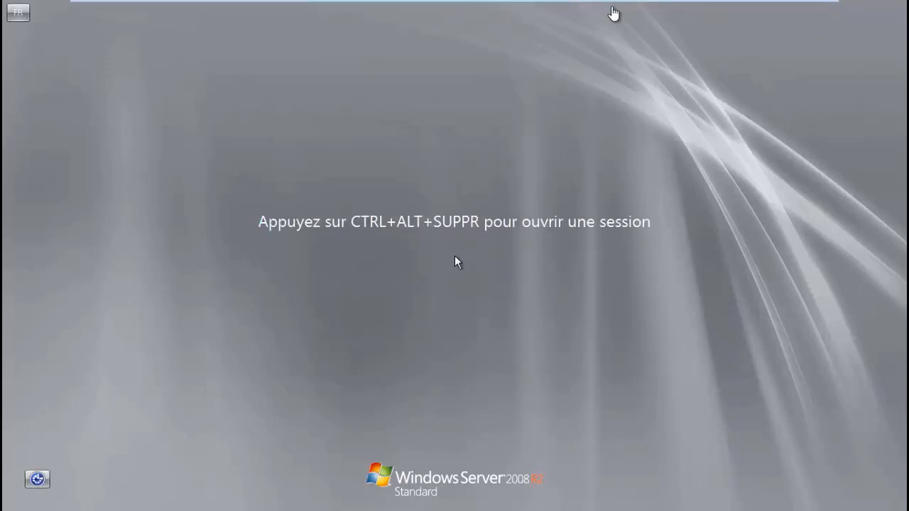
Step: Open the logon screen of the restarted server and sign in as VMVA01\Administrateur with the account password
mouse_move(518, 6)
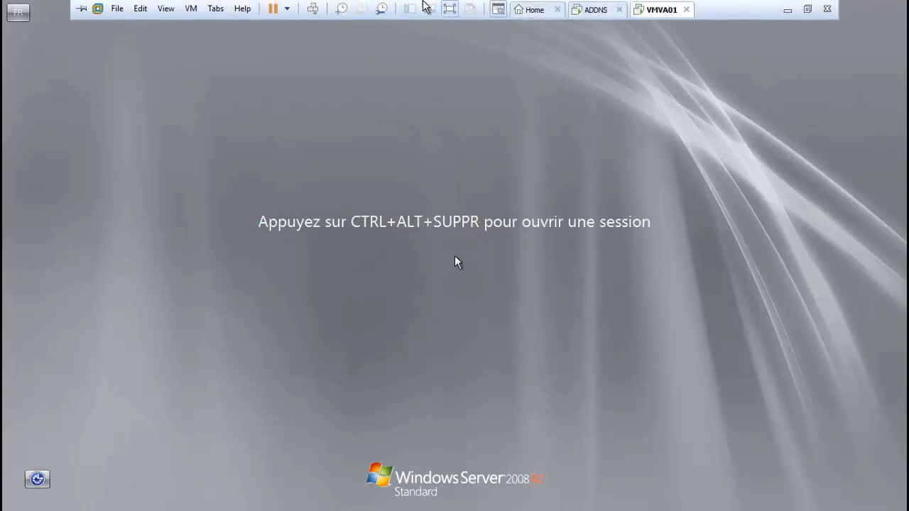
left_click(317, 10)
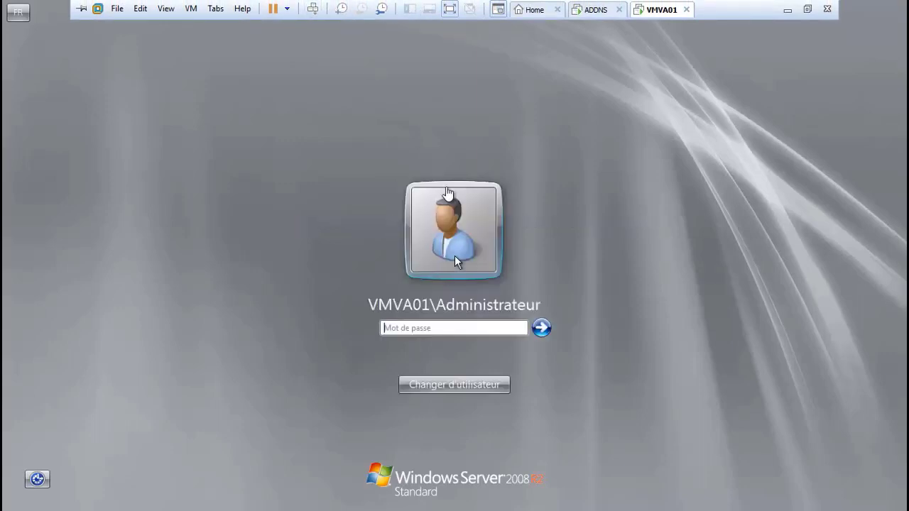
left_click(465, 327)
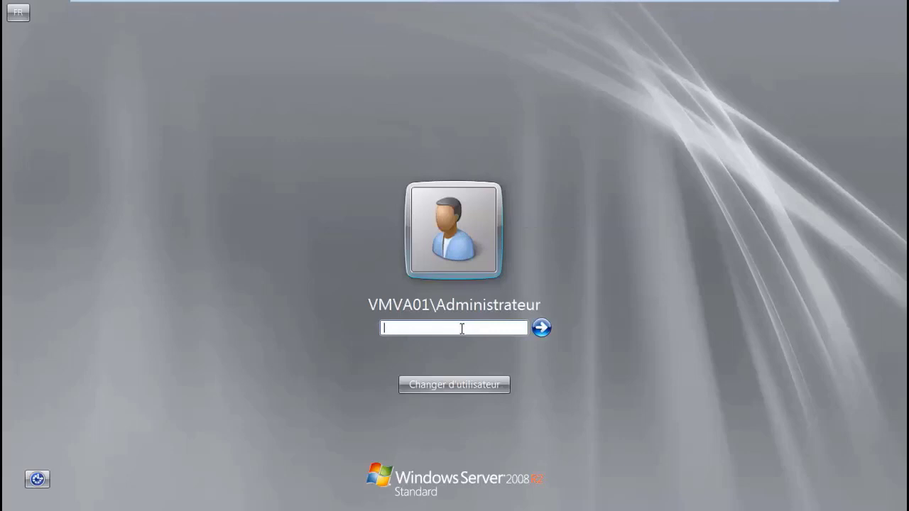
type("*********")
left_click(548, 331)
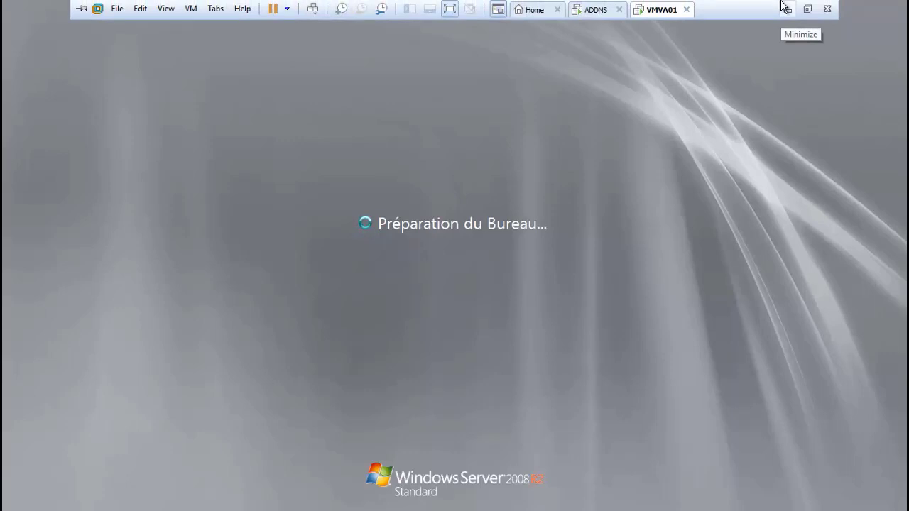
left_click(609, 7)
left_click(652, 9)
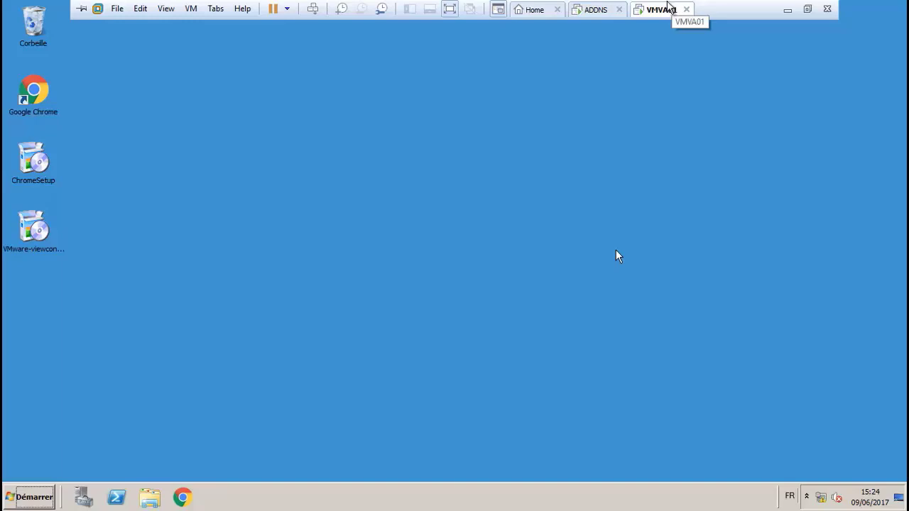
left_click(592, 9)
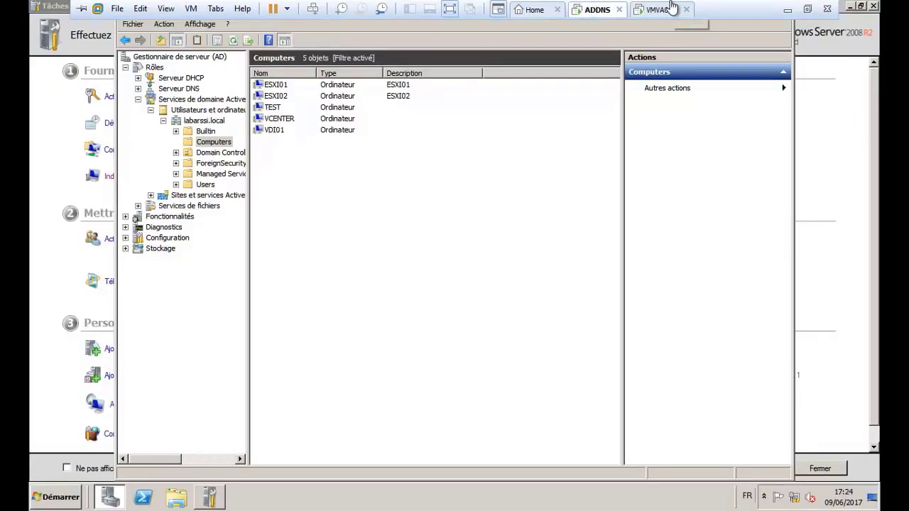
left_click(664, 9)
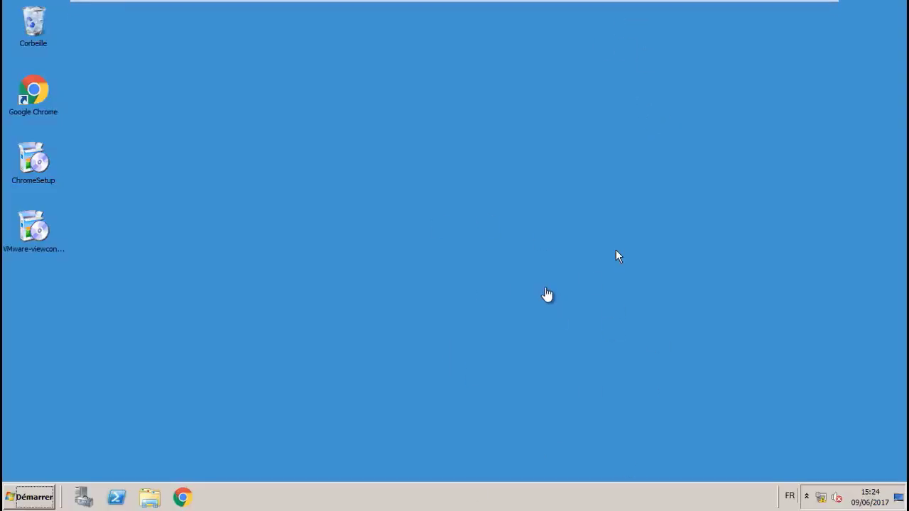
right_click(541, 264)
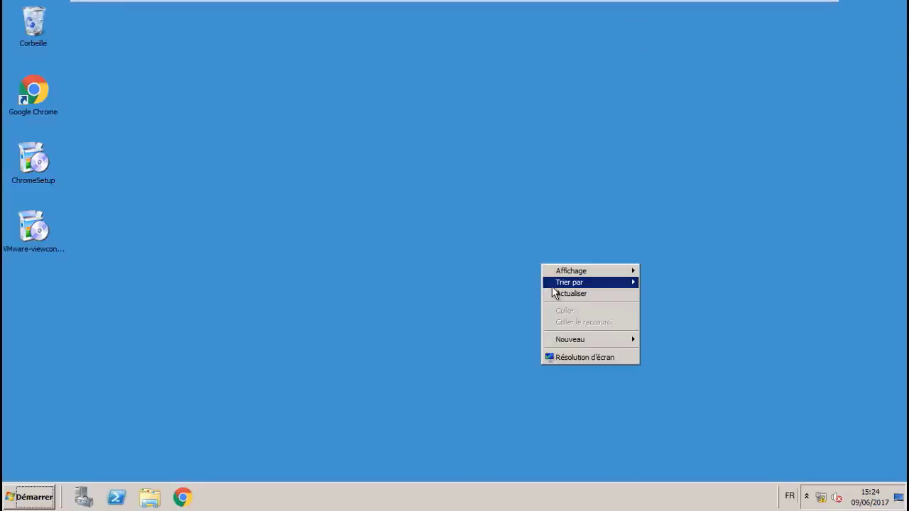
left_click(555, 294)
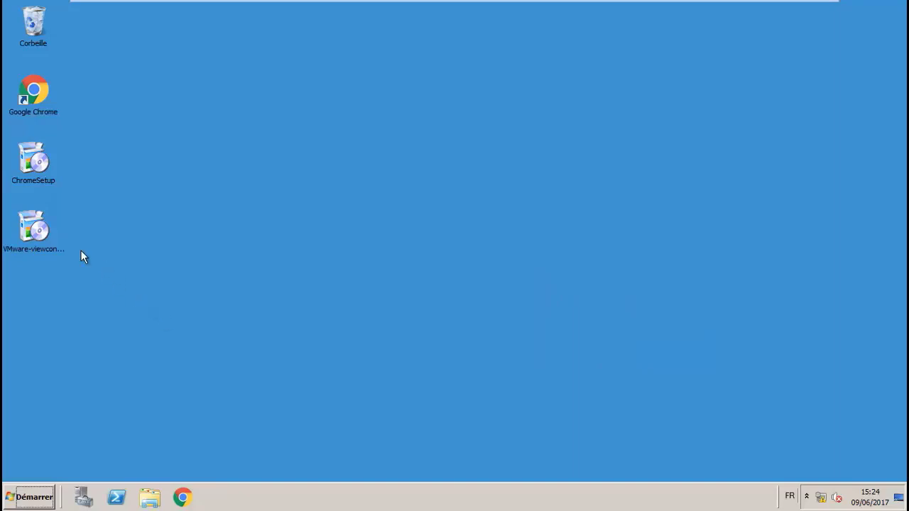
Step: Launch the VMware-viewconnectionserver-x86_64-7.1.0-5170113 installer from the VMVA01 desktop and close the server's initial configuration tasks window
left_click(35, 239)
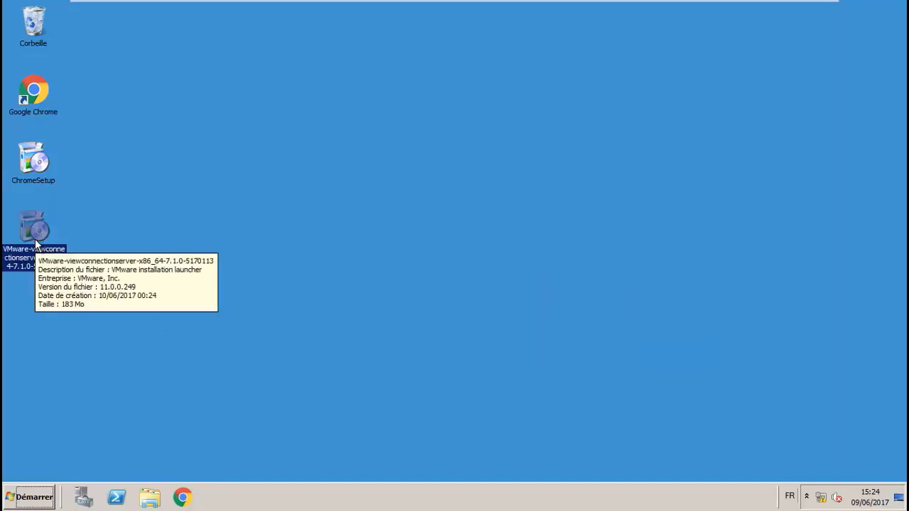
double_click(35, 239)
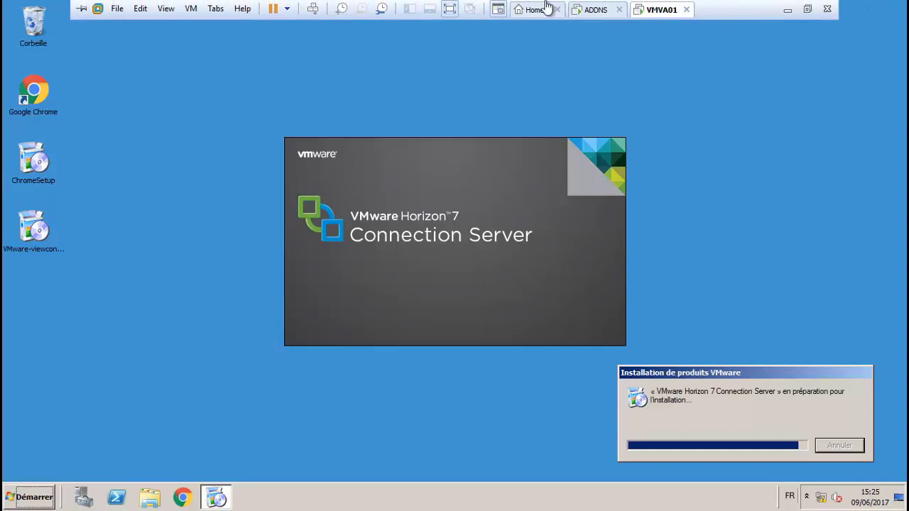
left_click(533, 5)
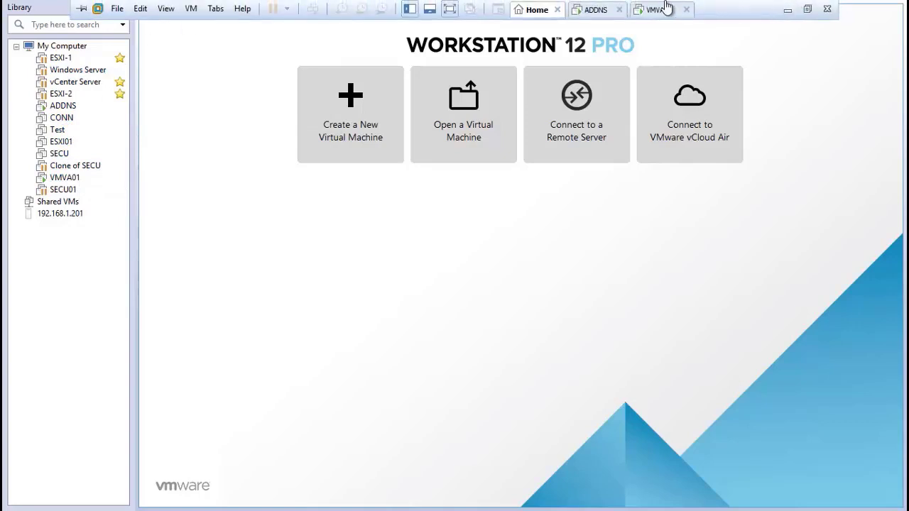
left_click(662, 9)
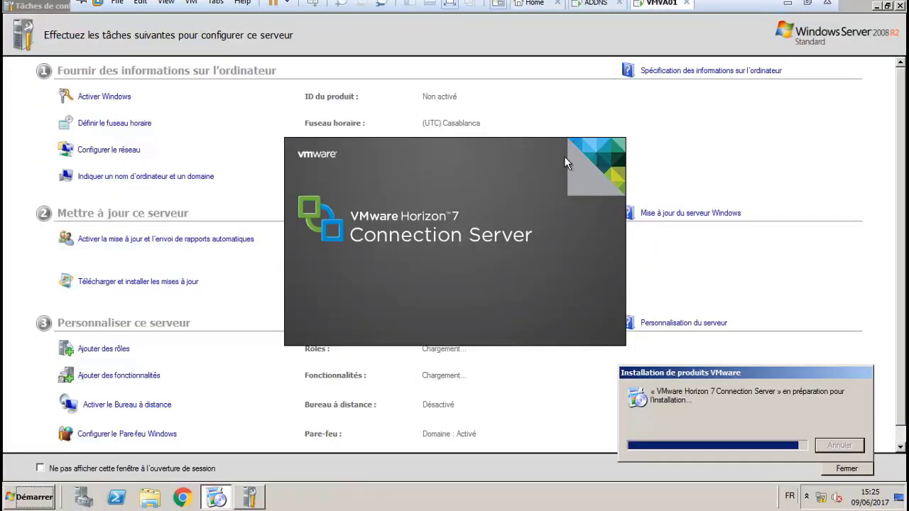
left_click(876, 7)
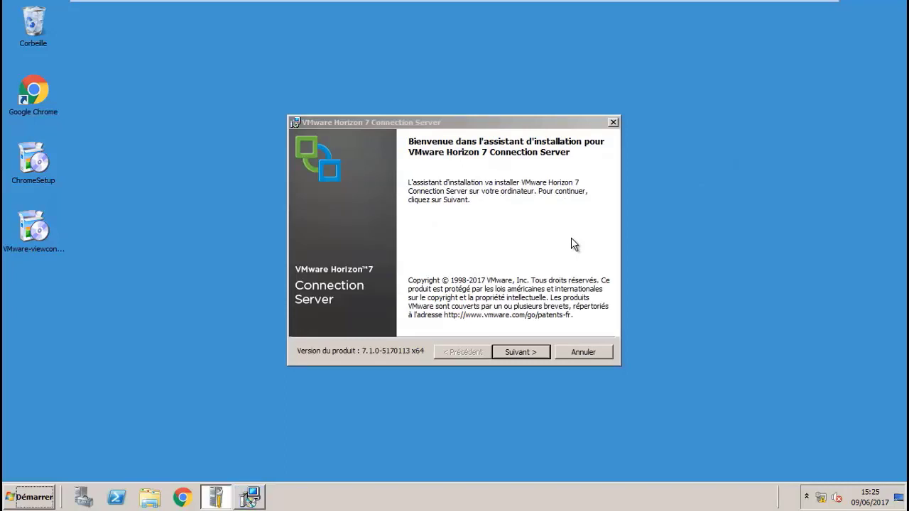
Step: Accept the licence agreement and keep the default setup: destination folder, Serveur standard Horizon 7 instance, HTML Access and IPv4
left_click(536, 353)
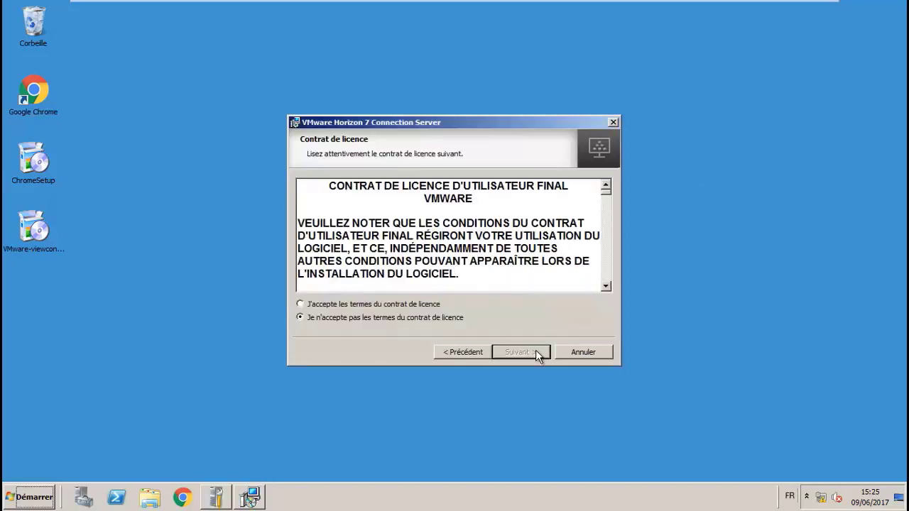
left_click(388, 301)
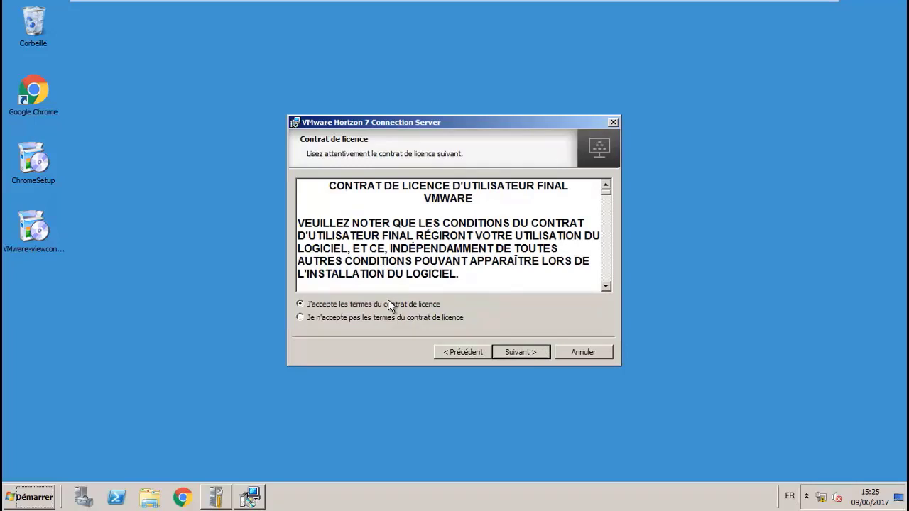
left_click(526, 353)
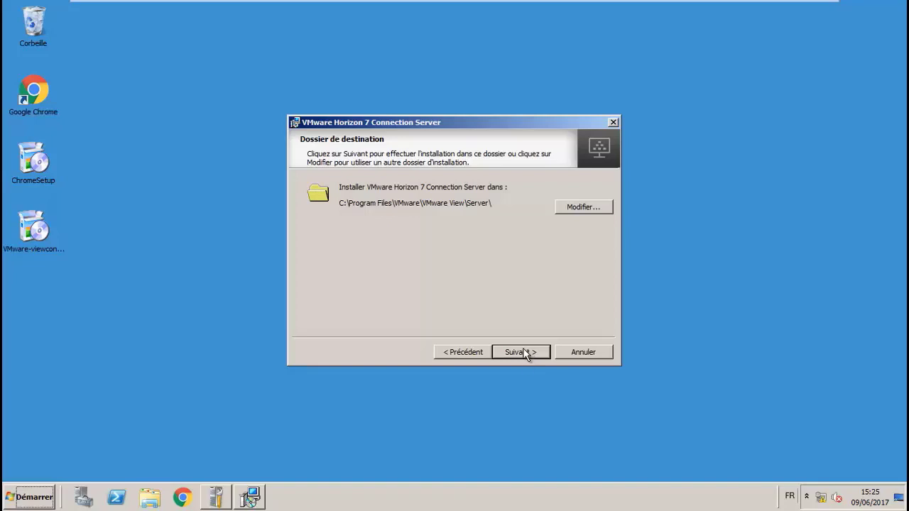
left_click(526, 355)
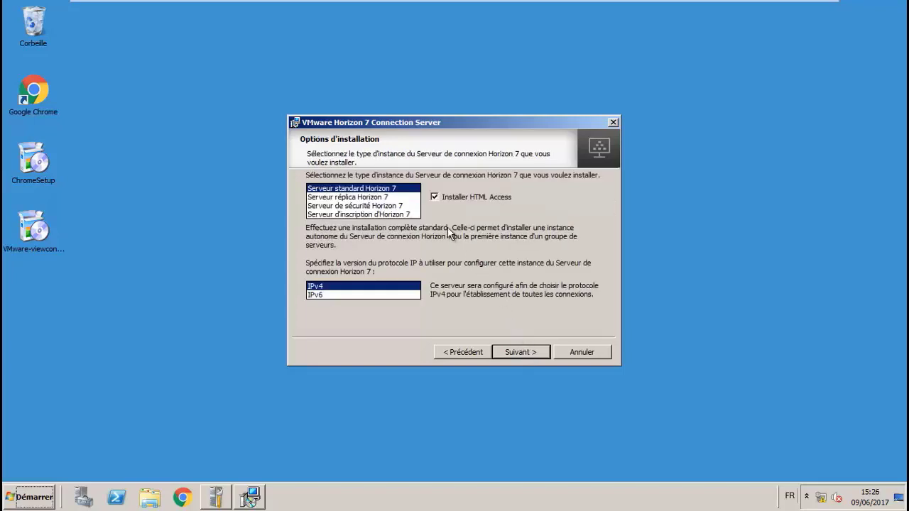
left_click(514, 355)
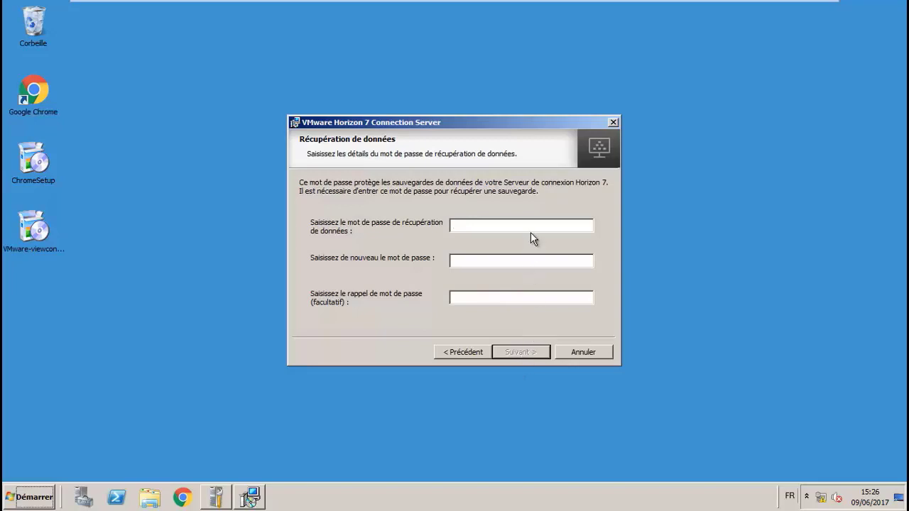
Step: Enter and confirm the data recovery password, leave the password reminder empty and continue to the firewall configuration
left_click(510, 228)
key("Caps_Lock")
type("•••••")
type("••••")
key("Tab")
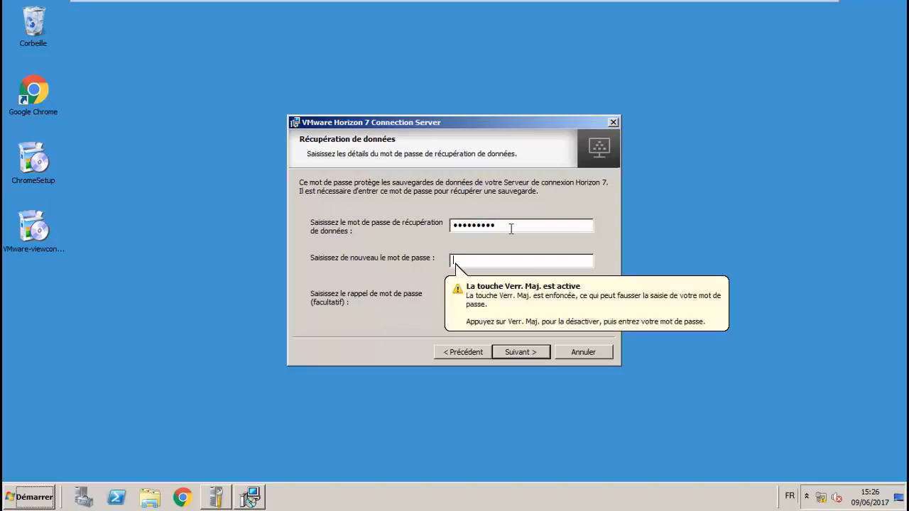
type("•••••")
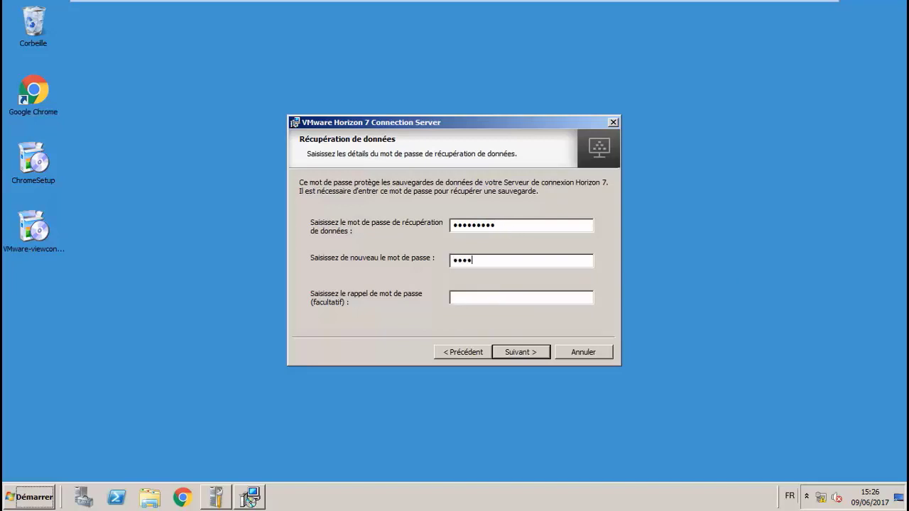
type("••")
left_click(521, 352)
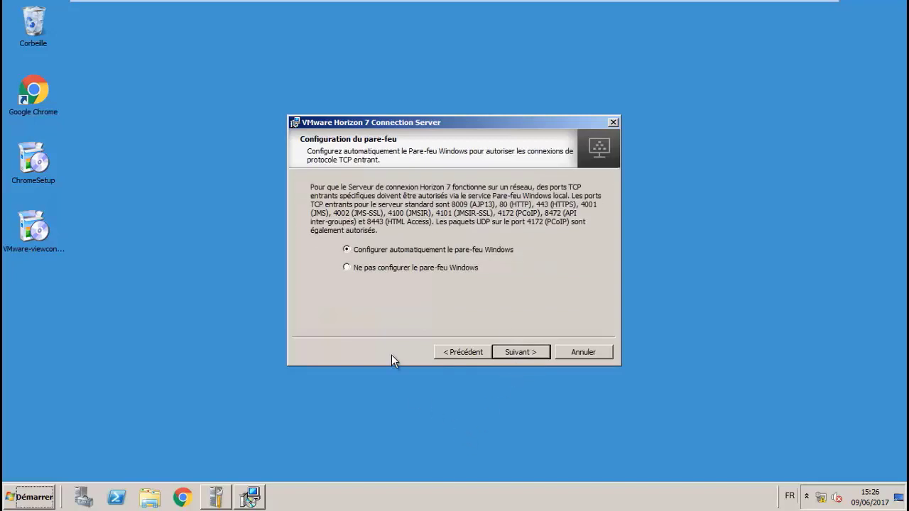
Step: Keep automatic Windows firewall configuration and authorize the specific domain user labarssi.local\Administrateur as the initial Horizon 7 administrator
left_click(534, 353)
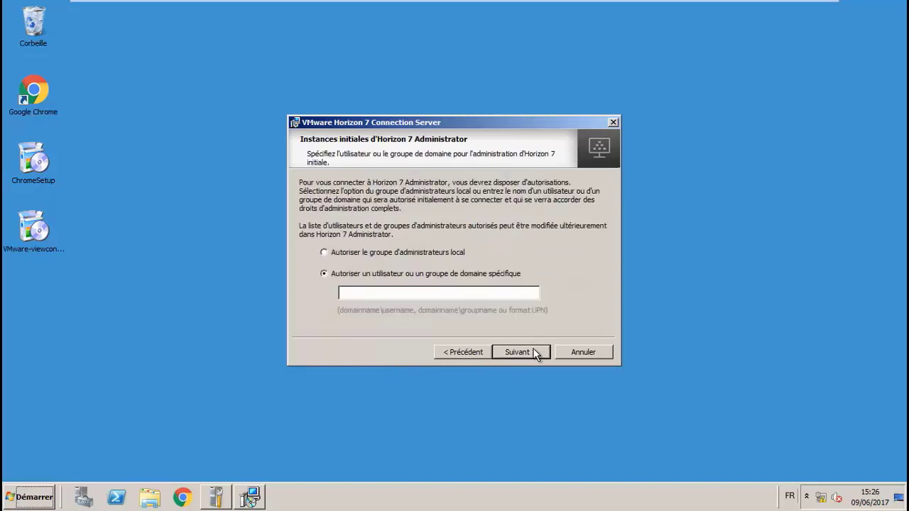
left_click(483, 348)
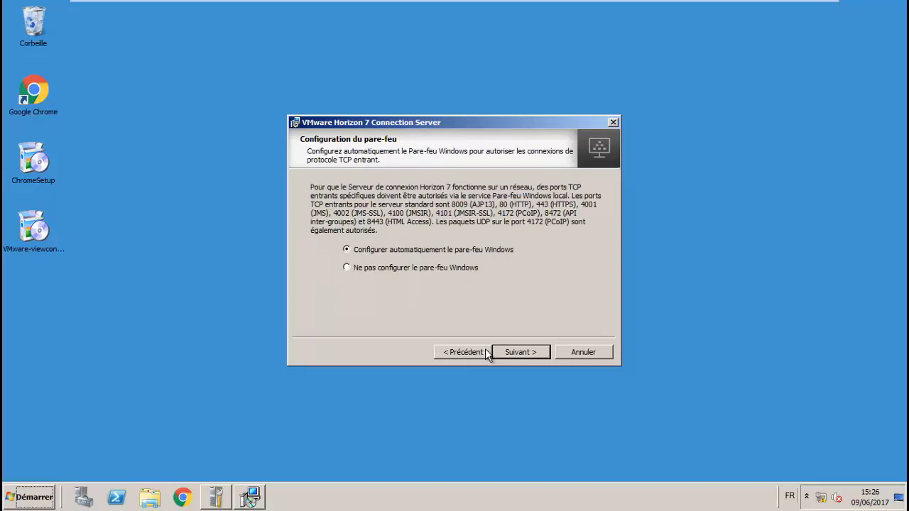
left_click(516, 350)
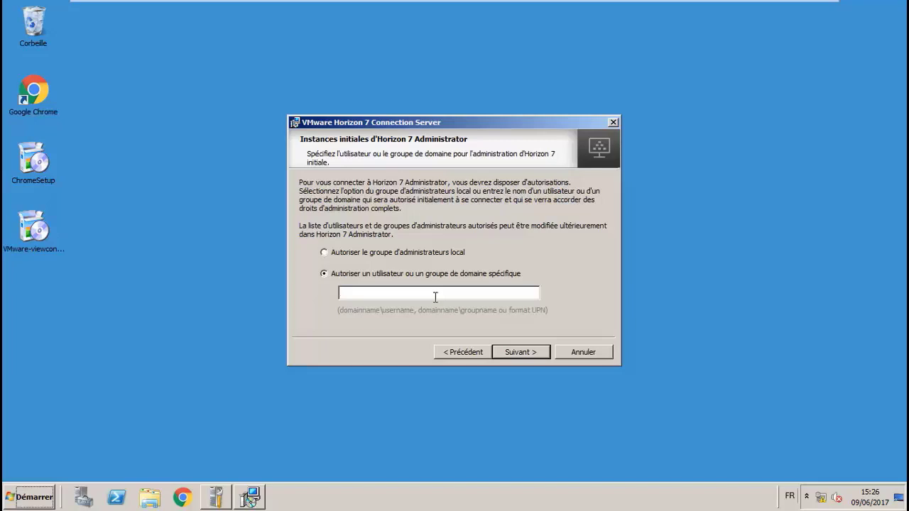
type("labarssi.local\\Administrateur")
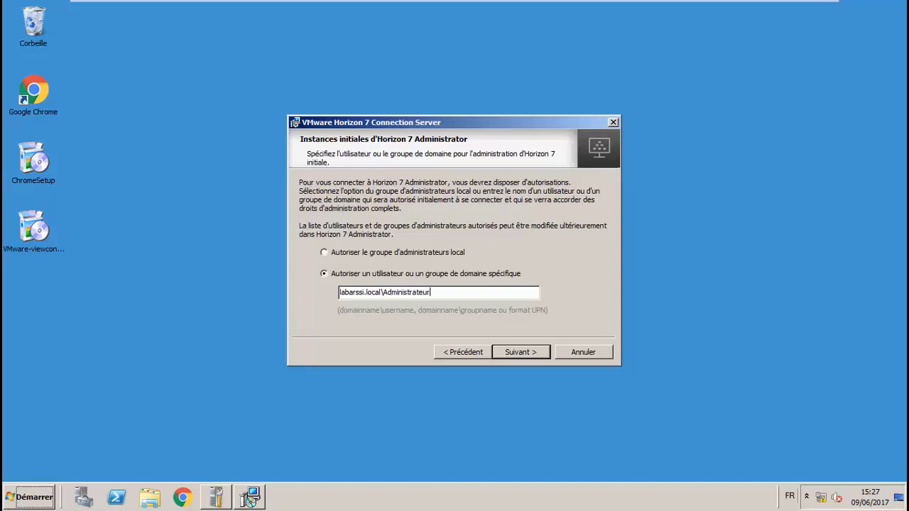
mouse_move(806, 3)
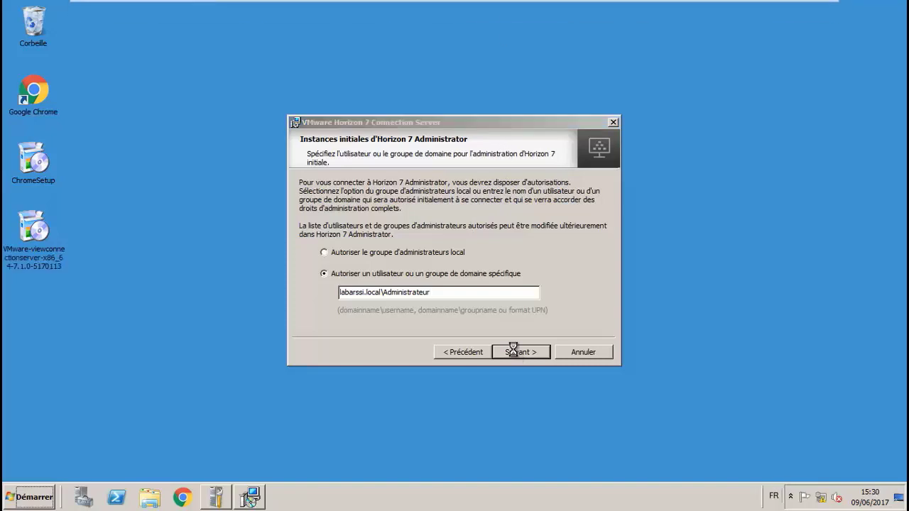
left_click(518, 351)
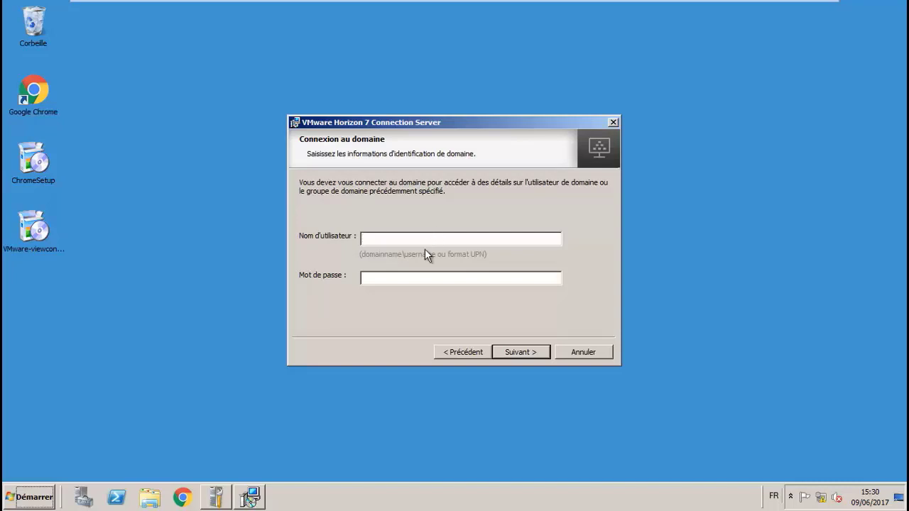
Step: Return to the initial administrator page, copy labarssi.local\Administrateur, and use it with the account password as the domain login credentials
left_click(442, 353)
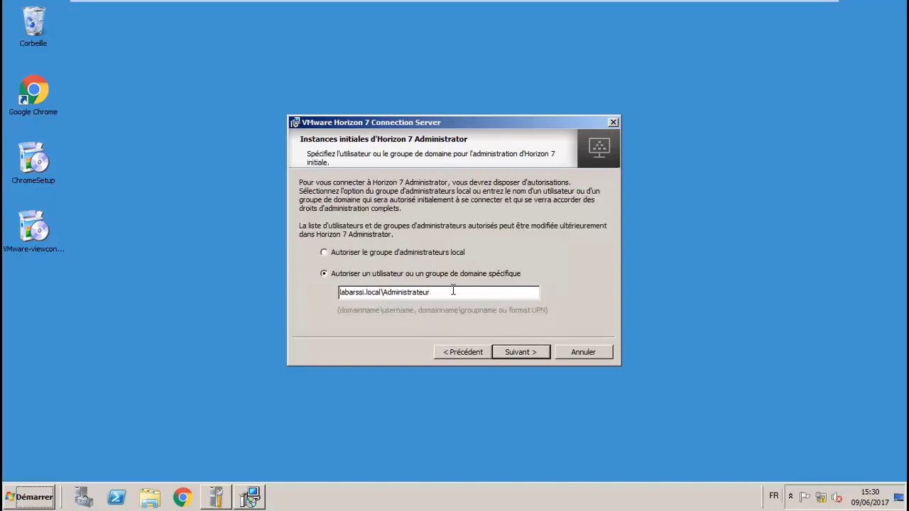
left_click_drag(452, 291, 359, 301)
key("ctrl+c")
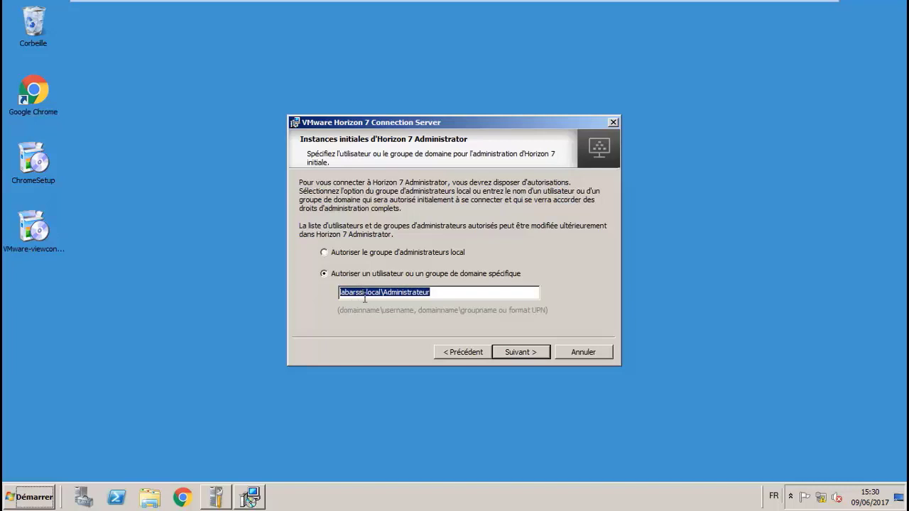
left_click(524, 353)
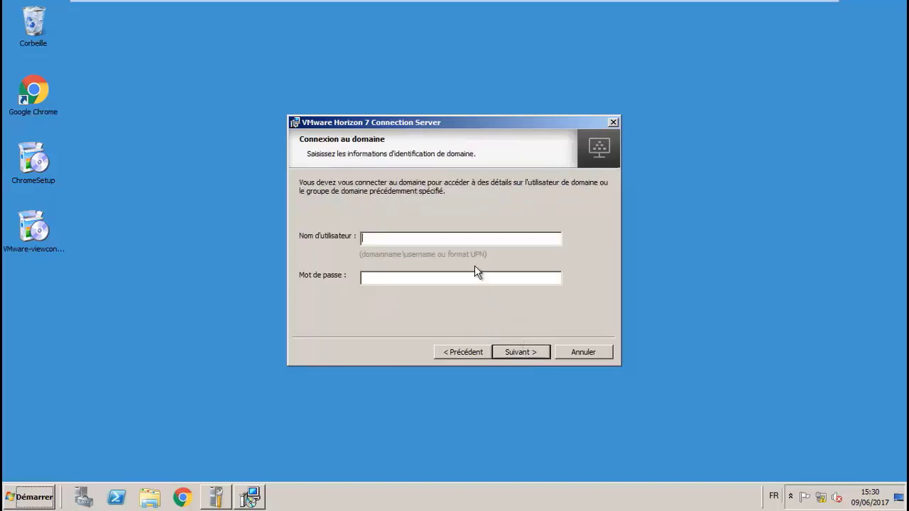
key("ctrl+v")
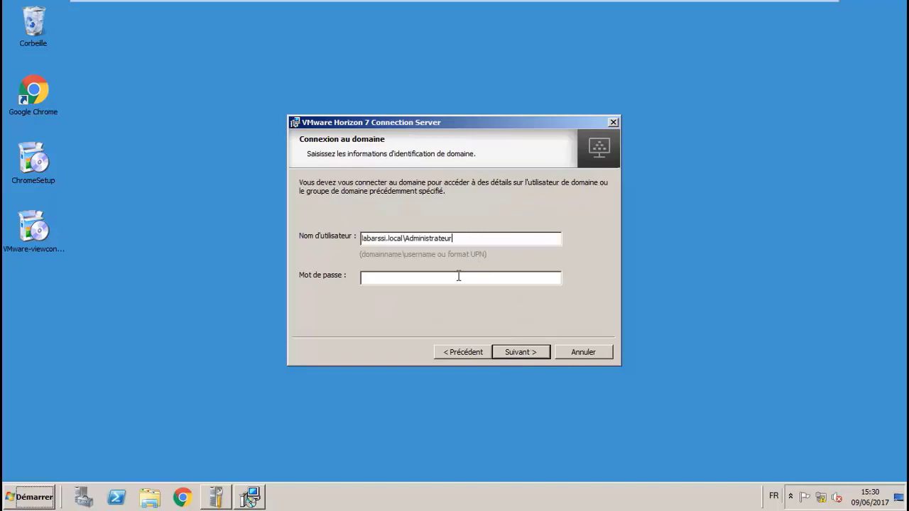
left_click(461, 278)
type("•••••••••")
left_click(506, 354)
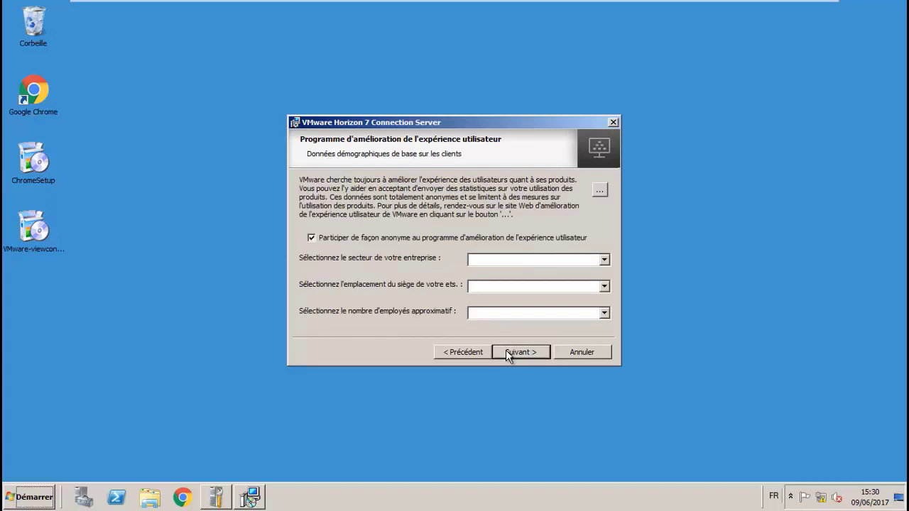
Step: Keep anonymous participation in the user experience programme, install Connection Server in the default folder and finish the wizard with the Lisez-moi option kept
left_click(507, 354)
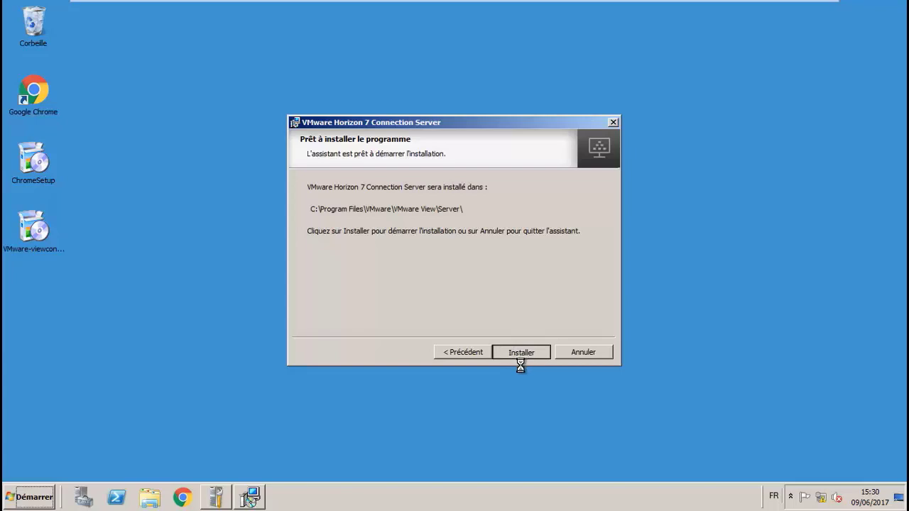
left_click(521, 357)
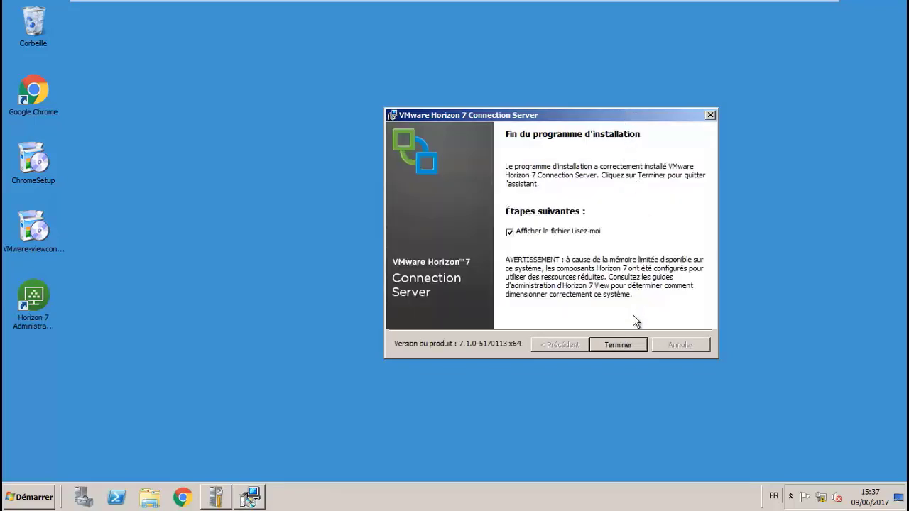
left_click(630, 343)
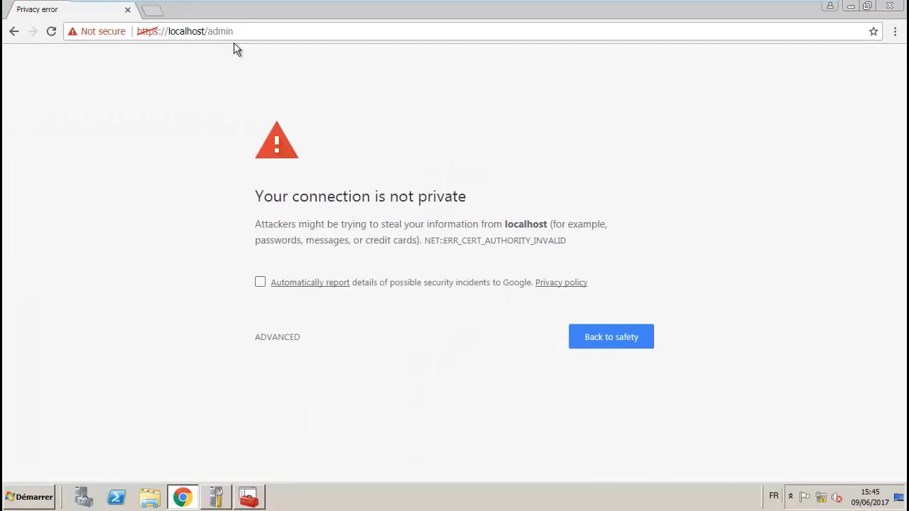
left_click(277, 338)
scroll(291, 334, "down", 1)
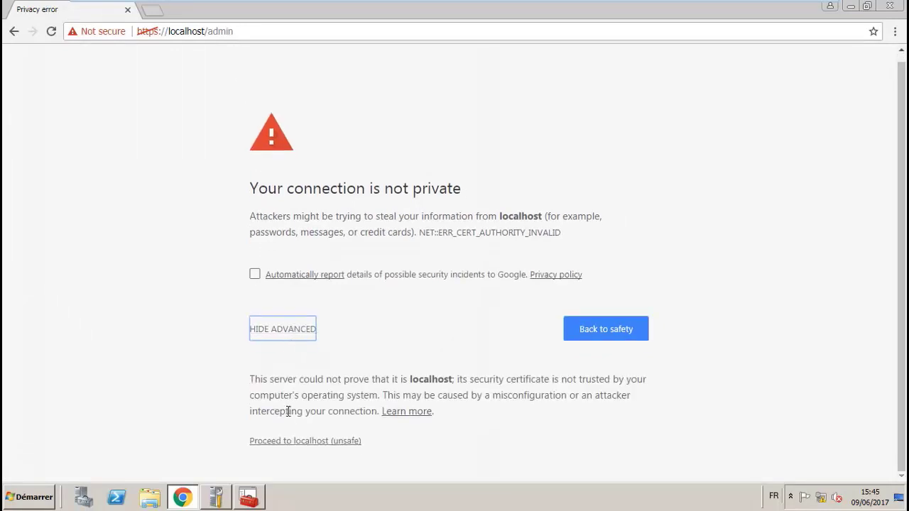
left_click(337, 443)
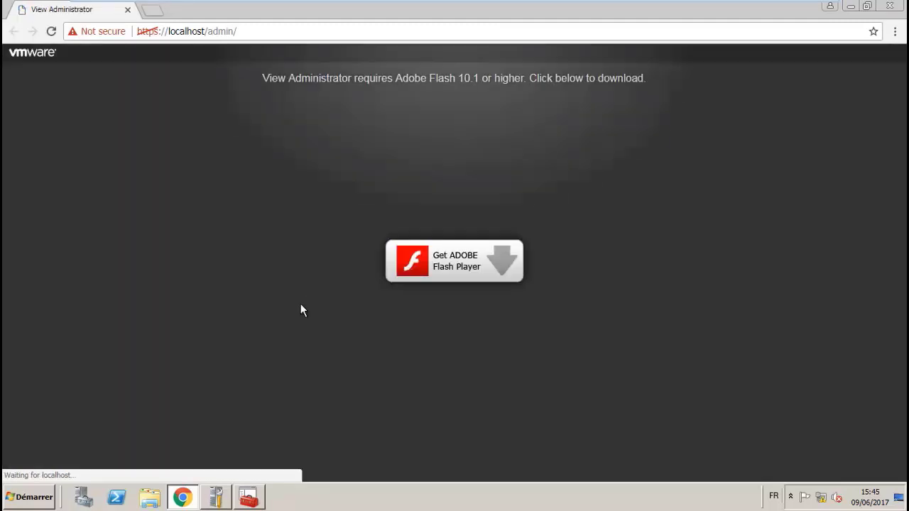
left_click(418, 273)
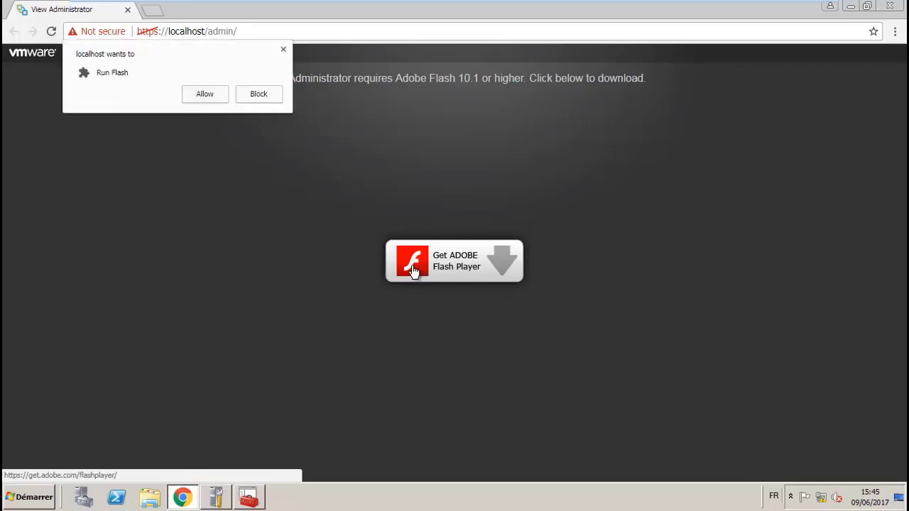
left_click(221, 95)
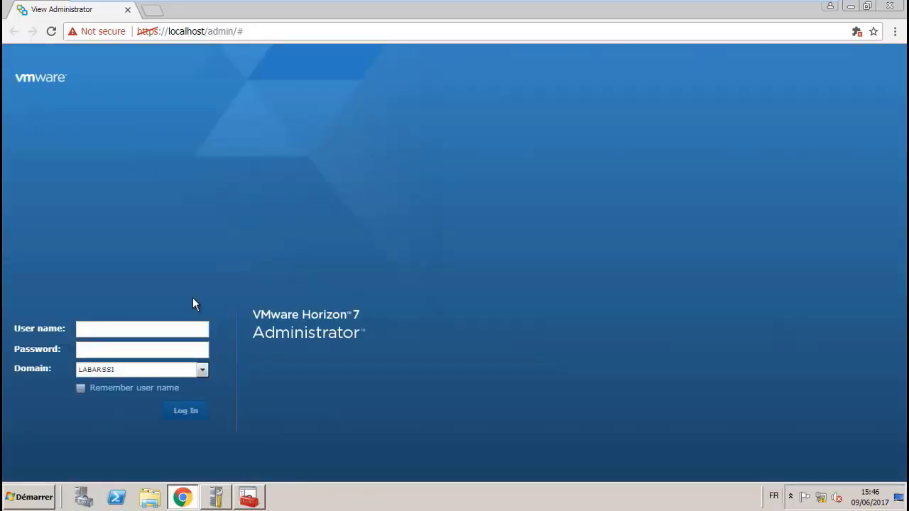
Step: Log in to Horizon 7 Administrator as Administrateur in the LABARSSI domain with the account password
left_click(182, 325)
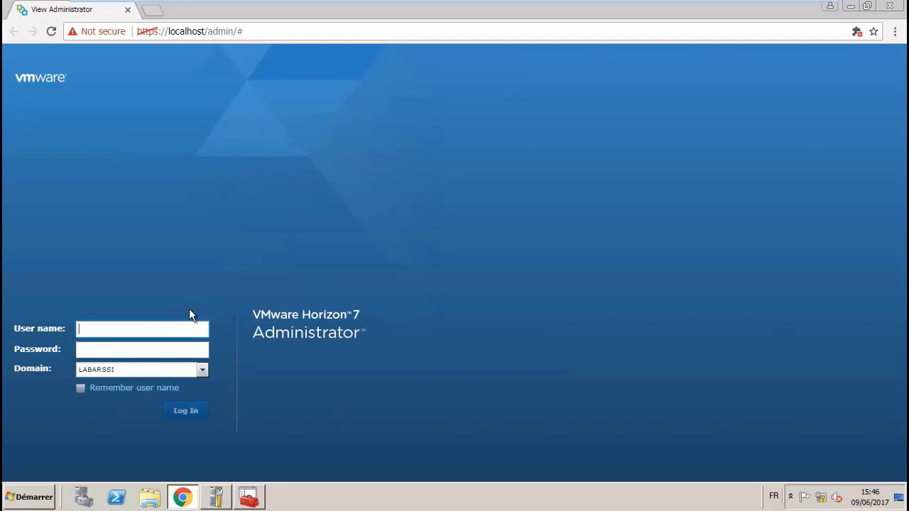
type("Administrateur")
left_click(181, 348)
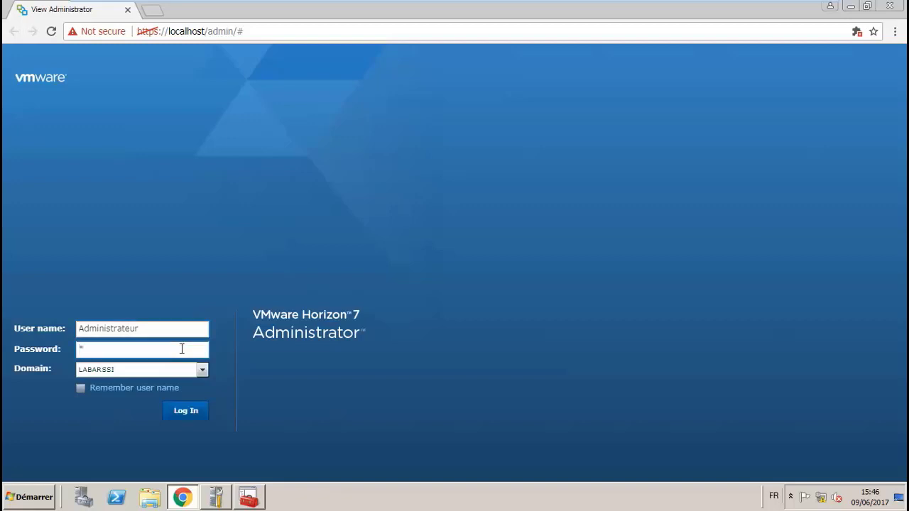
type("*********")
left_click(194, 414)
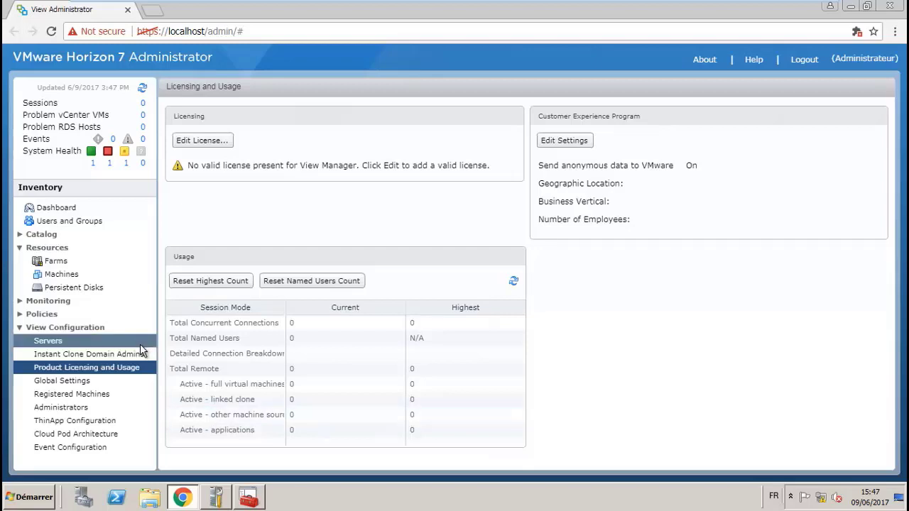
Step: Look at the Catalog's Desktop Pools, and on the Dashboard expand Connection Servers, Event database and Domains to examine the system health
left_click(51, 237)
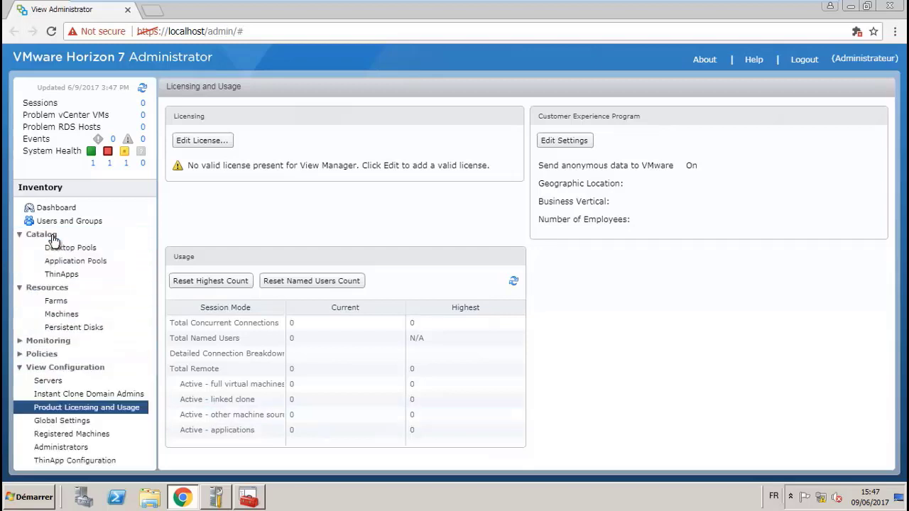
left_click(63, 248)
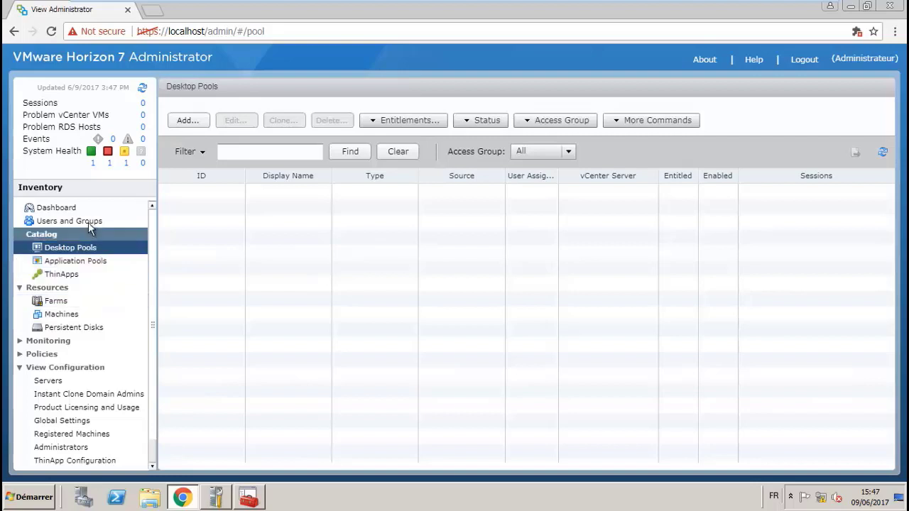
left_click(75, 205)
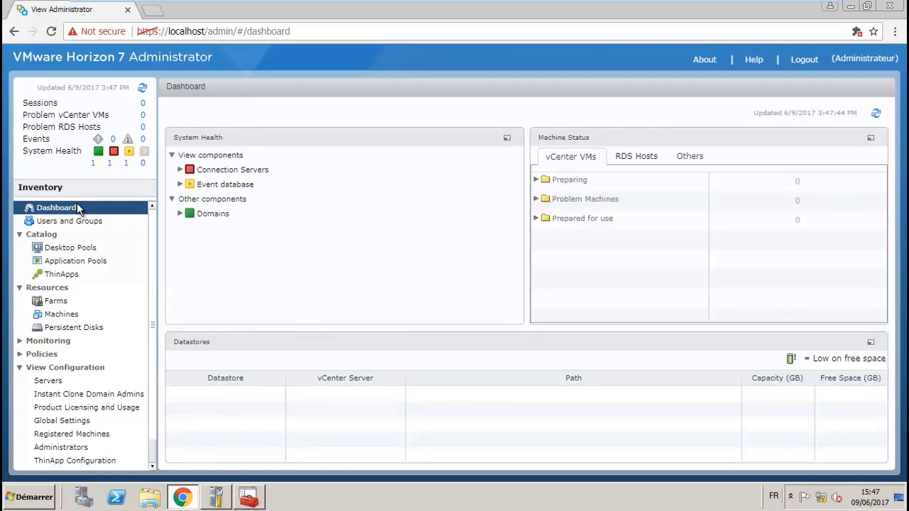
left_click(181, 170)
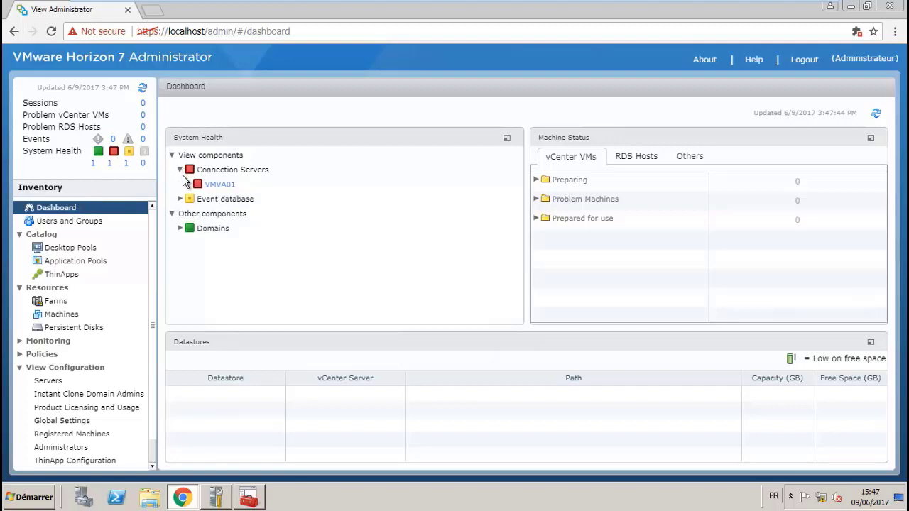
left_click(181, 200)
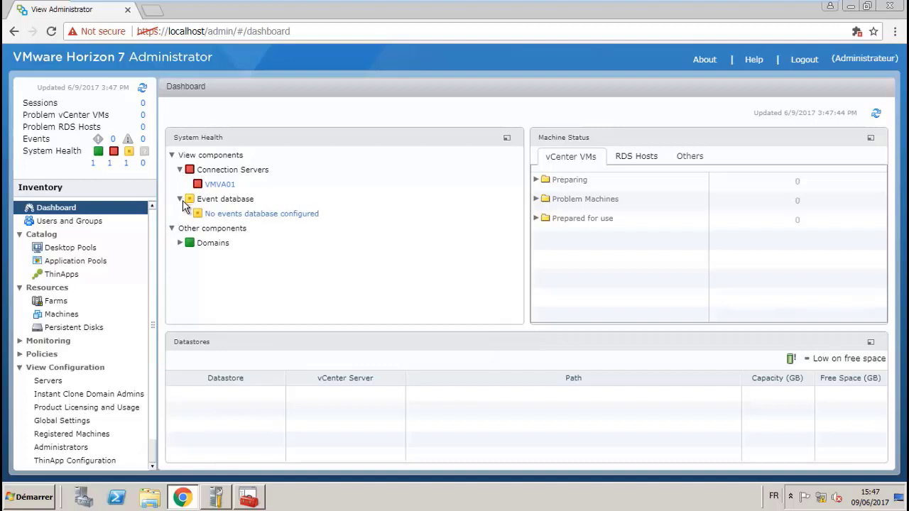
left_click(181, 242)
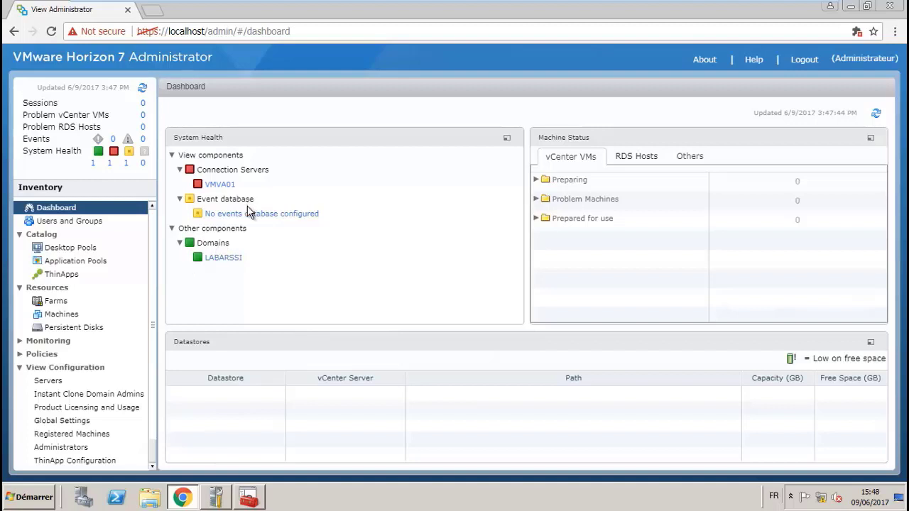
Step: Take the VMVA01 virtual machine out of full-screen mode and return to the host computer
mouse_move(582, 6)
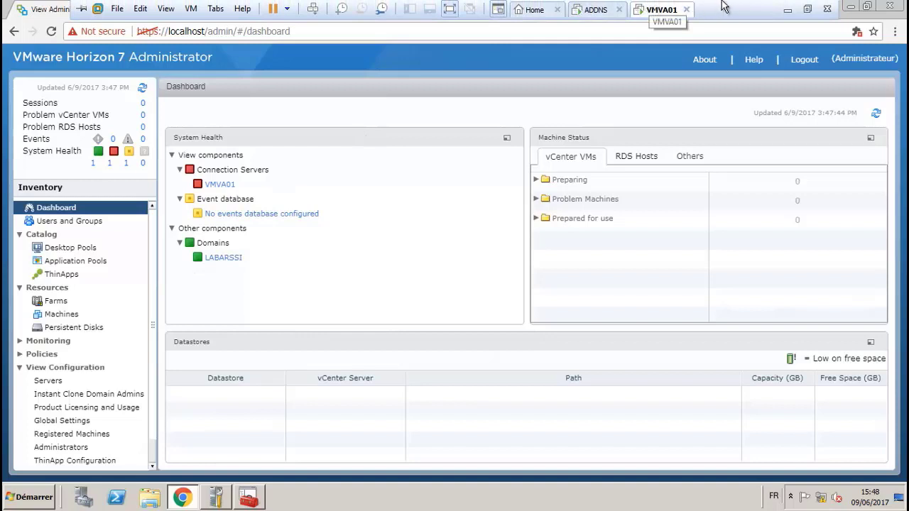
left_click(808, 7)
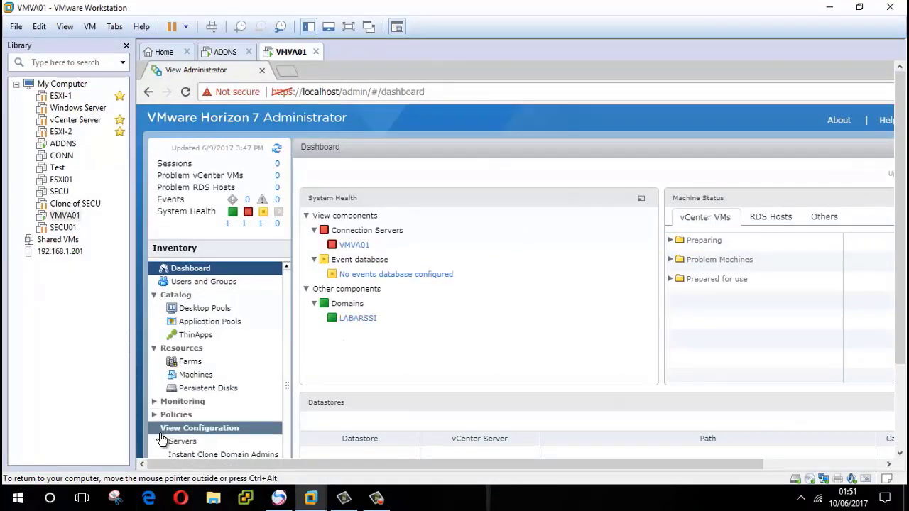
left_click(122, 500)
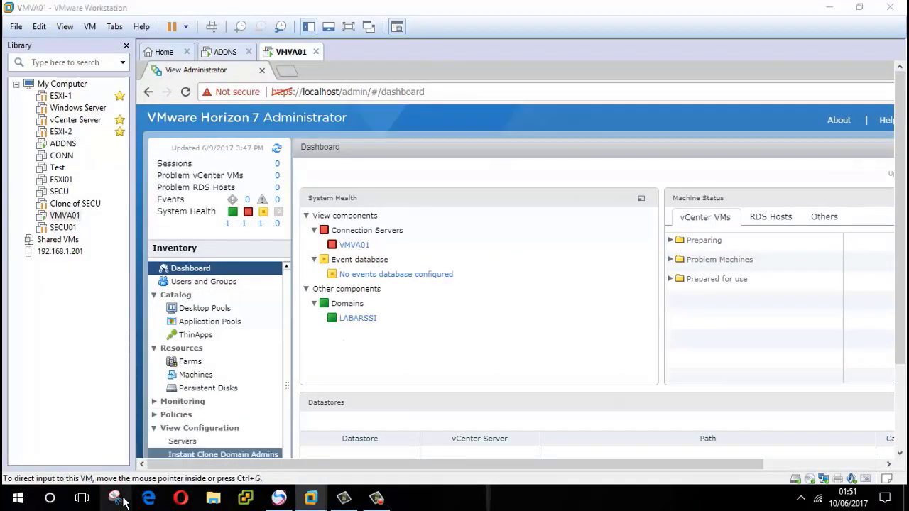